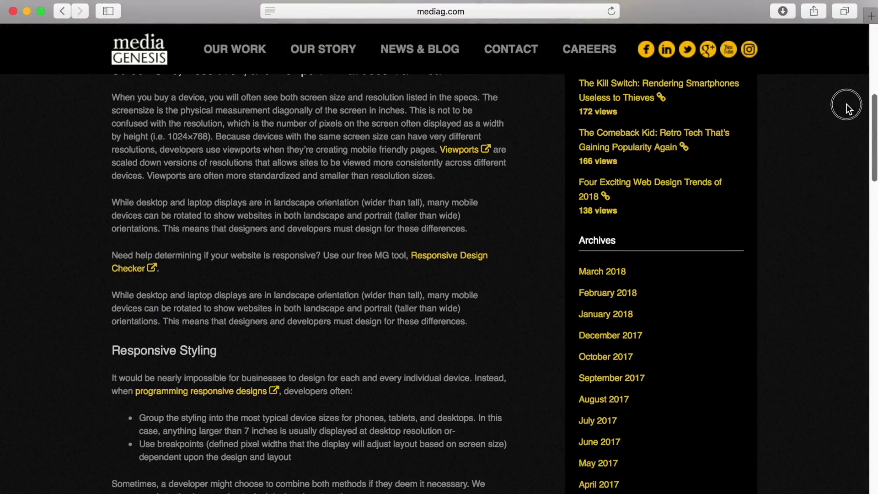
# Step: Scroll the mediag.com article down to the Apple and Android device pixel-size listings
pyautogui.moveTo(866, 236); pyautogui.dragTo(864, 290)
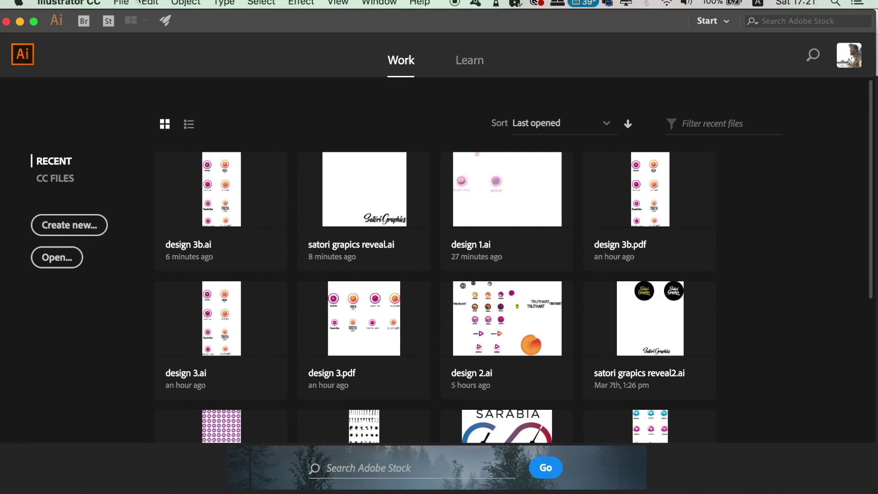
# Step: Create a portrait Web-preset document 1125 px wide, entering its height before creating it
pyautogui.click(121, 3)
pyautogui.click(141, 22)
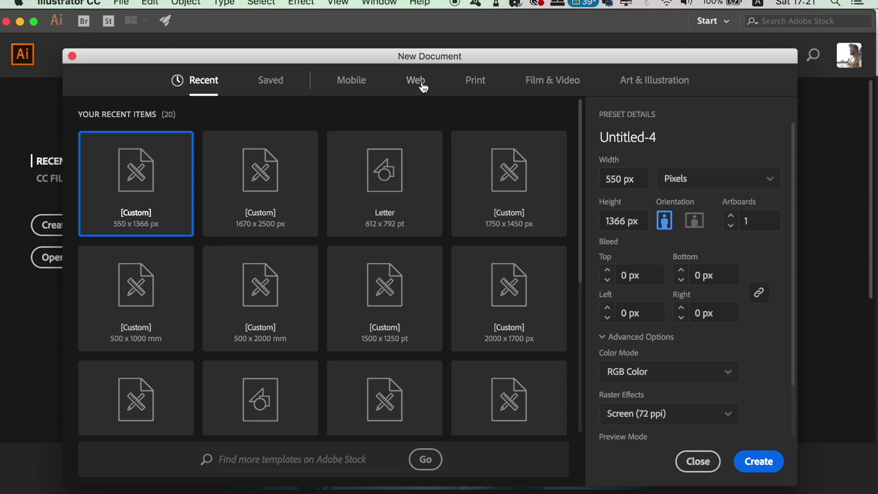
pyautogui.click(418, 85)
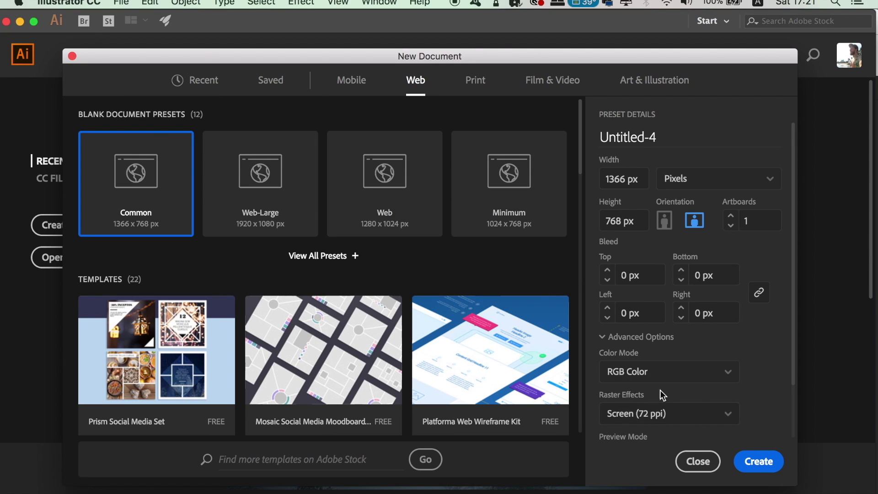
pyautogui.click(665, 221)
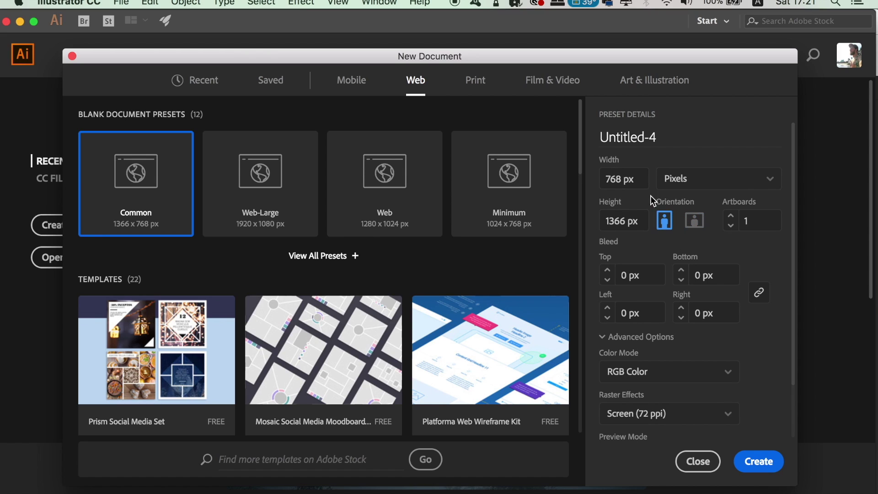
pyautogui.click(645, 182)
pyautogui.write('1125')
pyautogui.press('Tab')
pyautogui.write('243')
pyautogui.click(760, 458)
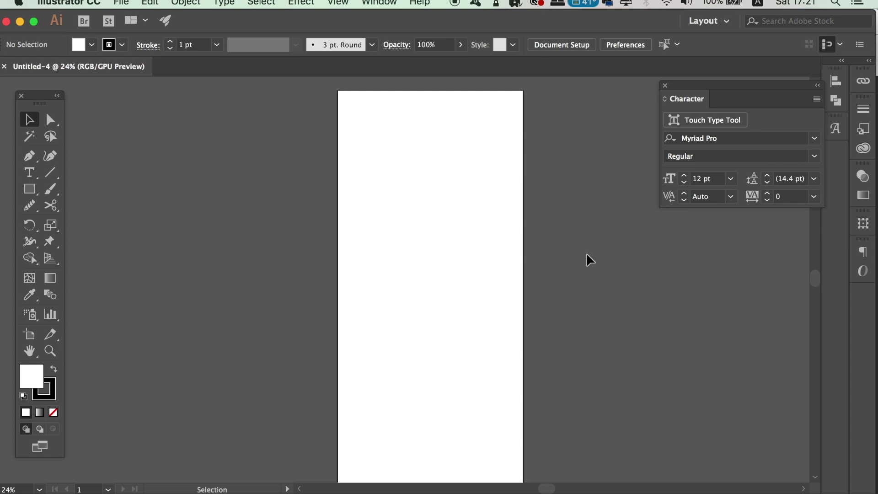
# Step: Set stroke to None and fill to gradient, then draw a 1125 × 2436 px rectangle over the artboard
pyautogui.click(496, 266)
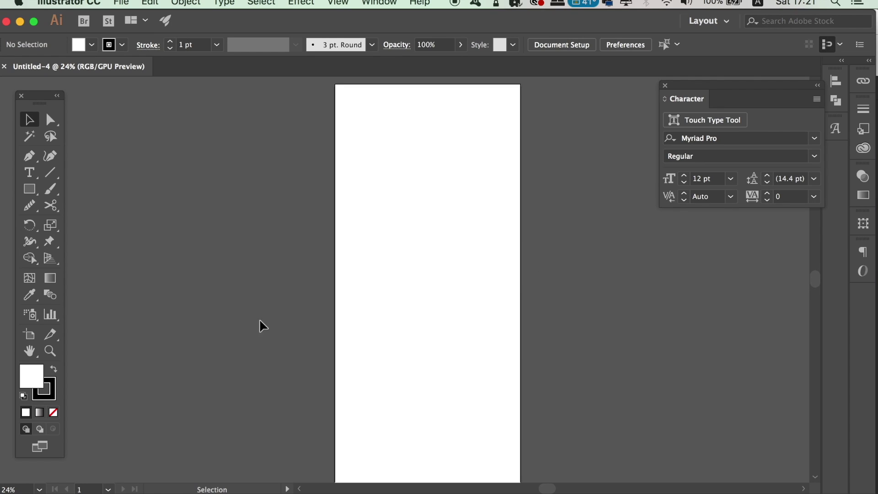
pyautogui.click(54, 396)
pyautogui.click(53, 412)
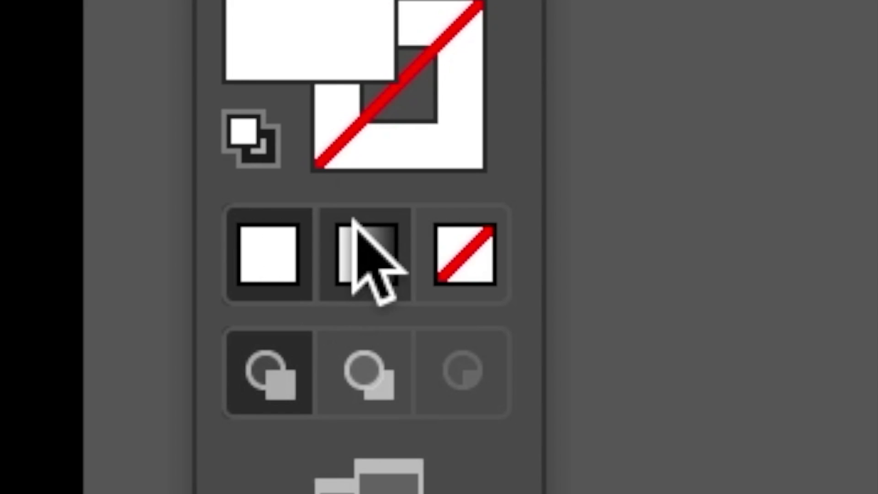
pyautogui.click(354, 225)
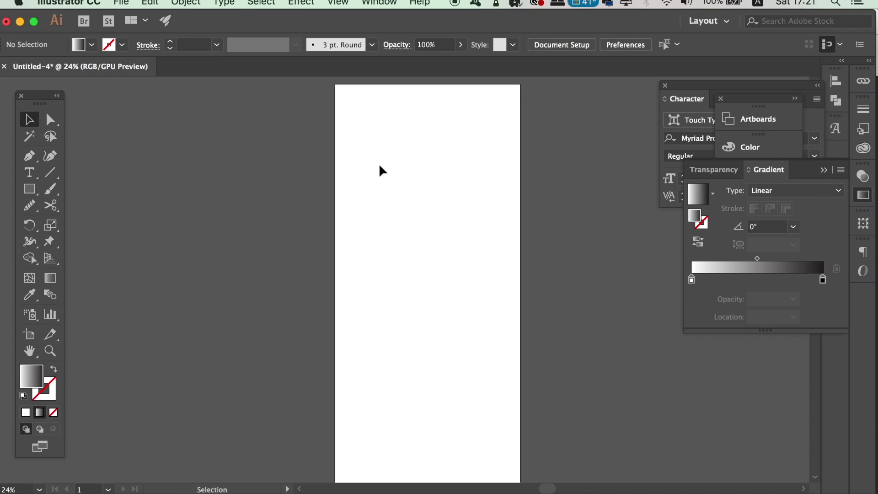
pyautogui.press('m')
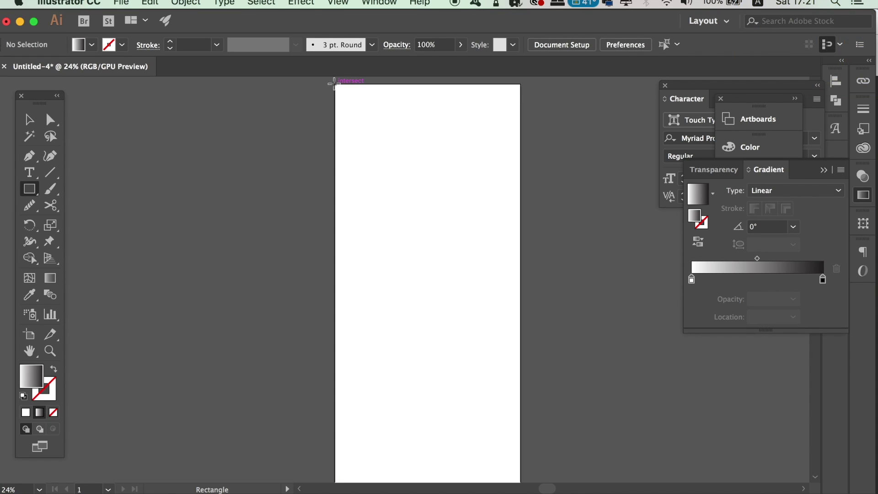
pyautogui.press('super+equal')
pyautogui.moveTo(333, 79); pyautogui.dragTo(300, 71)
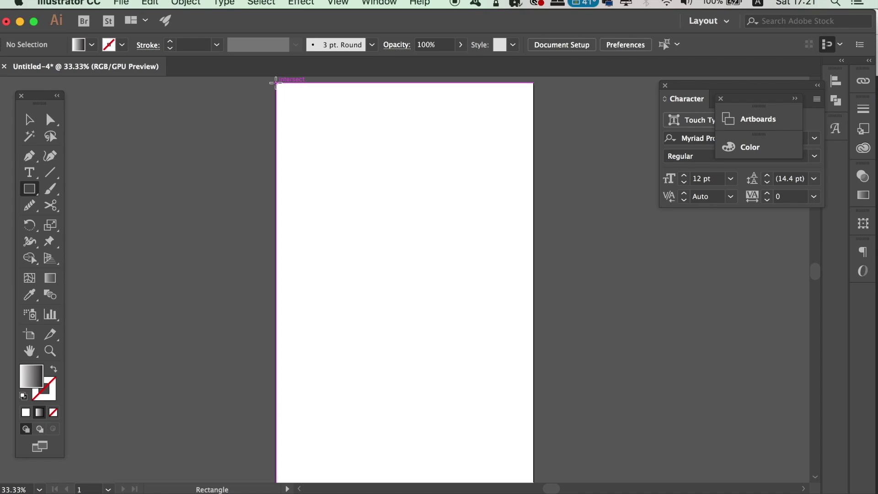
pyautogui.moveTo(274, 82); pyautogui.dragTo(534, 396)
pyautogui.press('super+minus')
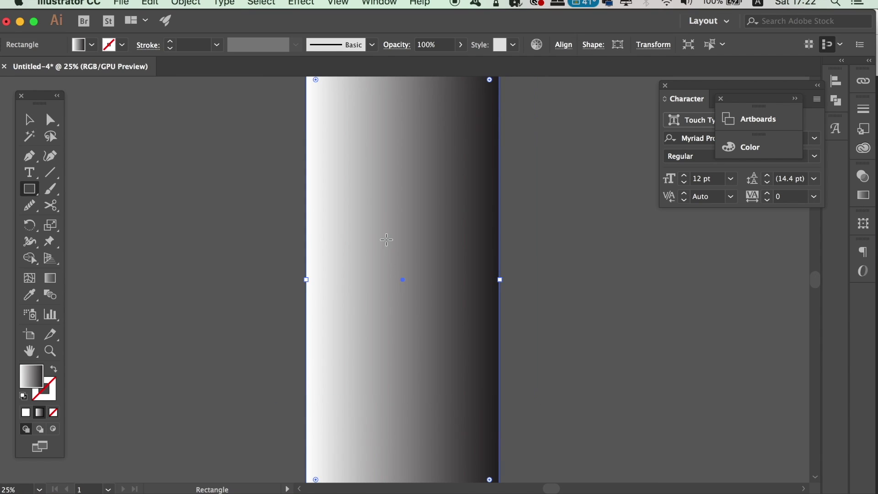
# Step: Switch the rectangle's gradient type to Radial
pyautogui.press('super+minus')
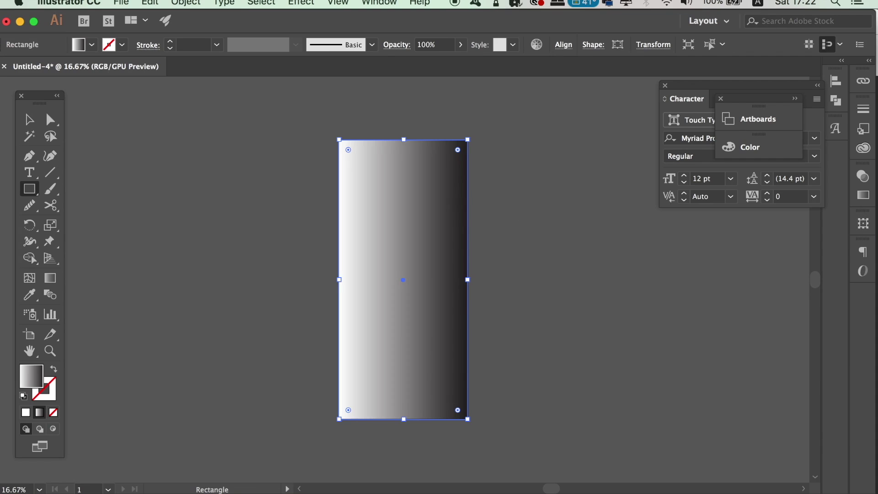
pyautogui.click(864, 195)
pyautogui.click(799, 196)
pyautogui.click(796, 220)
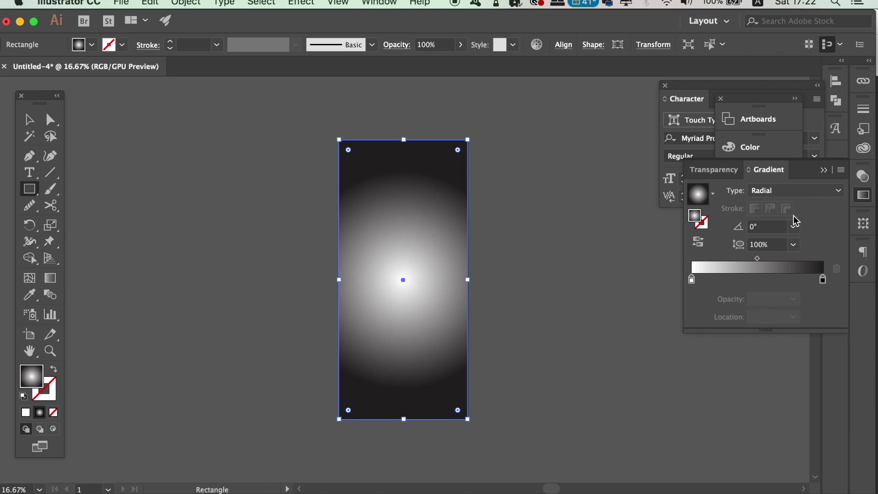
# Step: Colour both gradient stops navy, darken the outer stop, and shift the midpoint toward the centre
pyautogui.doubleClick(823, 278)
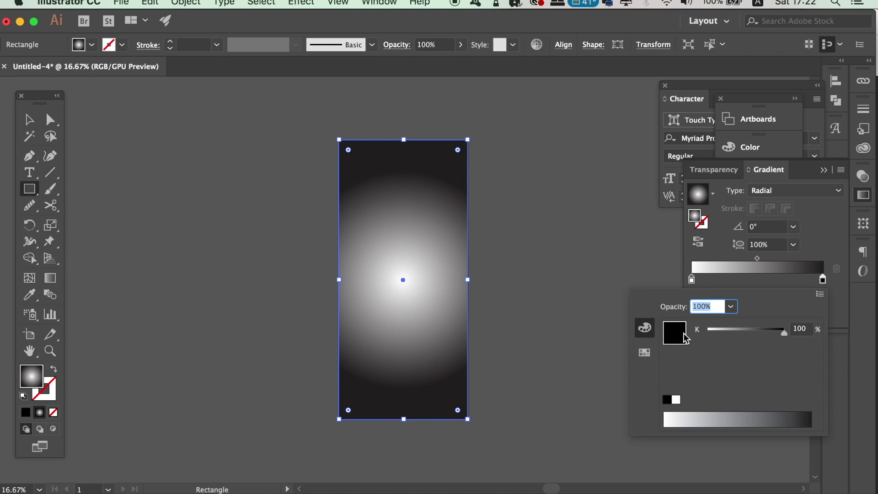
pyautogui.click(644, 353)
pyautogui.click(741, 334)
pyautogui.doubleClick(692, 280)
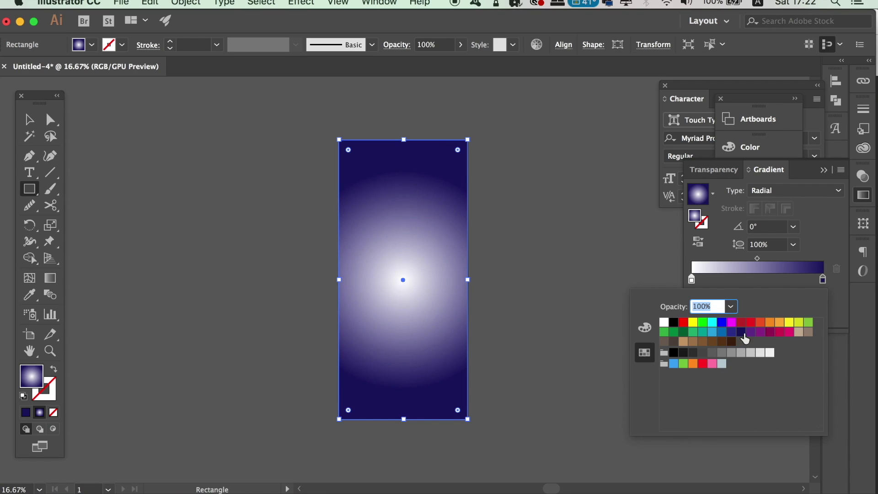
pyautogui.click(741, 332)
pyautogui.doubleClick(822, 279)
pyautogui.click(645, 328)
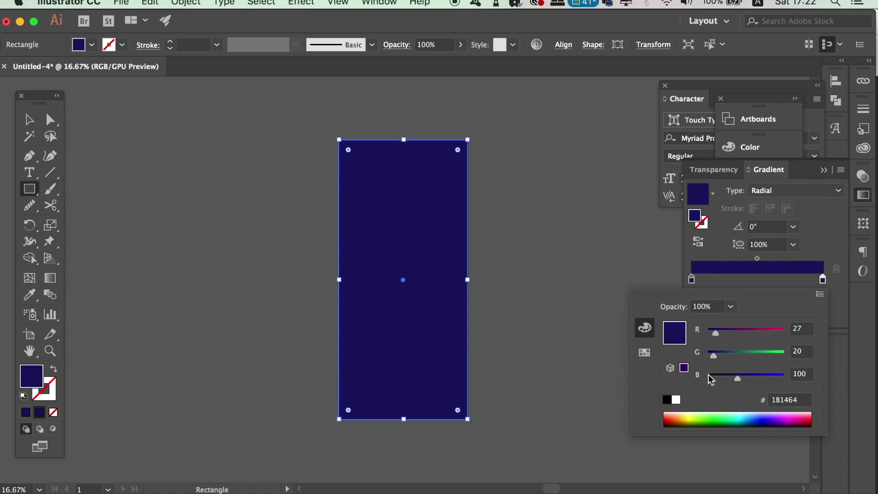
pyautogui.moveTo(739, 378); pyautogui.dragTo(723, 377)
pyautogui.moveTo(758, 259); pyautogui.dragTo(754, 259)
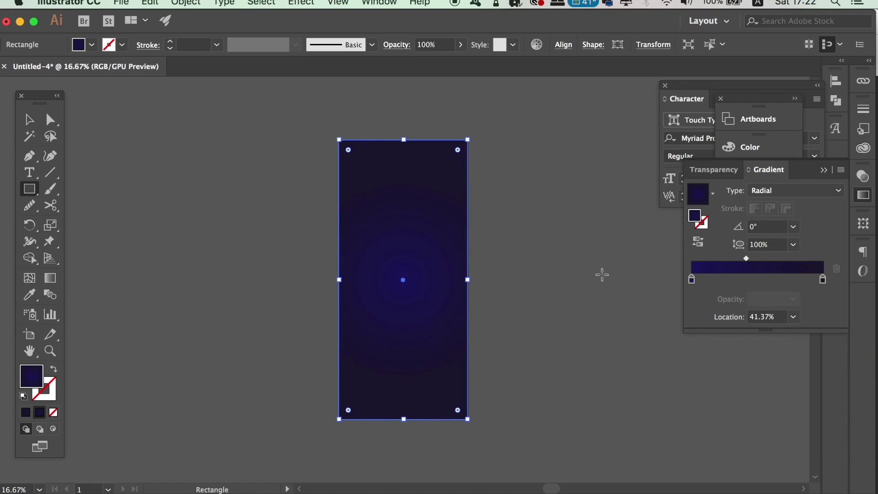
# Step: Preview the gradient up close and brighten the outer stop's blue slightly
pyautogui.press('v')
pyautogui.click(619, 259)
pyautogui.press('super+plus')
pyautogui.press('super+plus')
pyautogui.press('super+plus')
pyautogui.press('super+0')
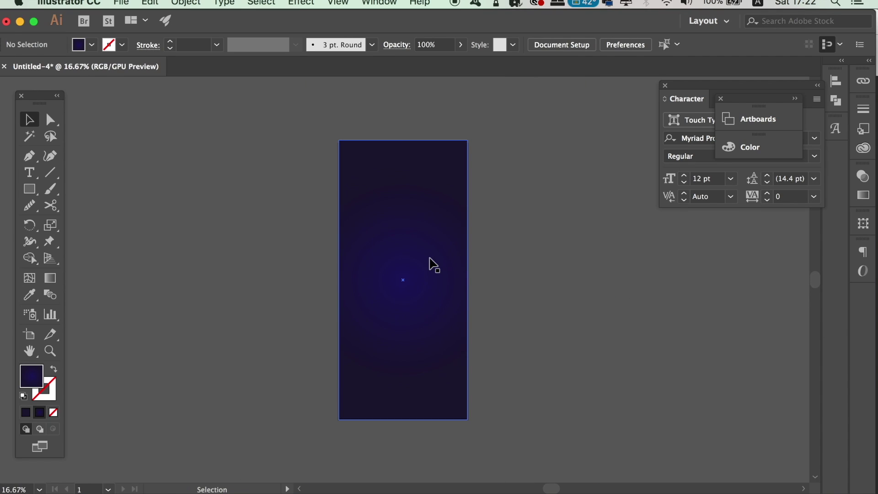
pyautogui.click(433, 264)
pyautogui.doubleClick(823, 279)
pyautogui.moveTo(723, 377); pyautogui.dragTo(734, 378)
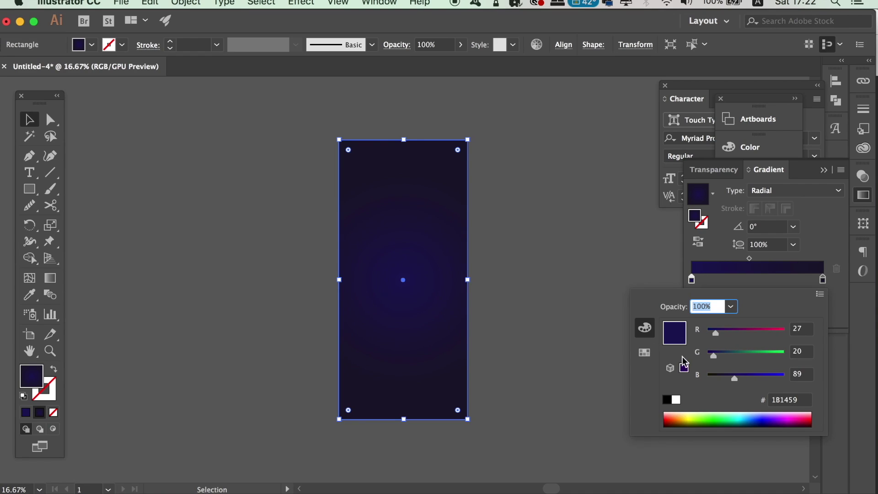
pyautogui.click(560, 252)
pyautogui.click(564, 254)
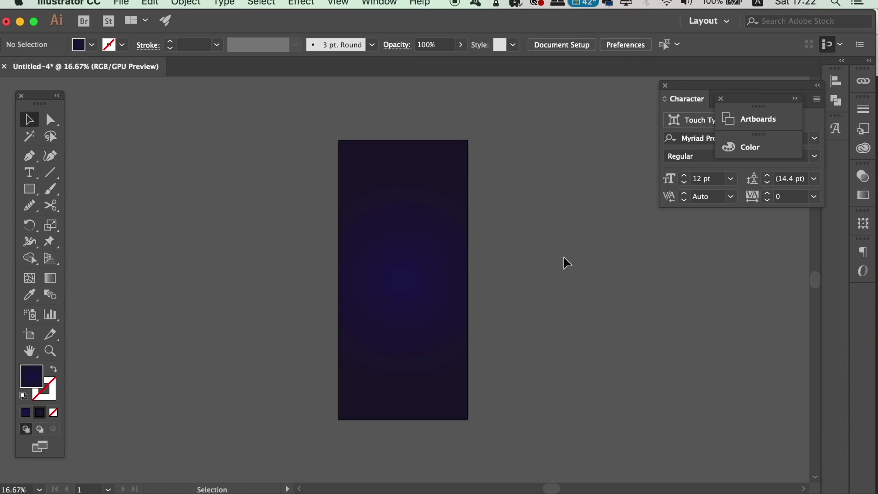
pyautogui.press('super+equal')
pyautogui.press('super+equal')
pyautogui.press('super+equal')
pyautogui.press('a')
pyautogui.press('super+minus')
pyautogui.press('super+minus')
# Step: Lock the navy background rectangle with Object > Lock > Selection
pyautogui.click(392, 271)
pyautogui.click(186, 3)
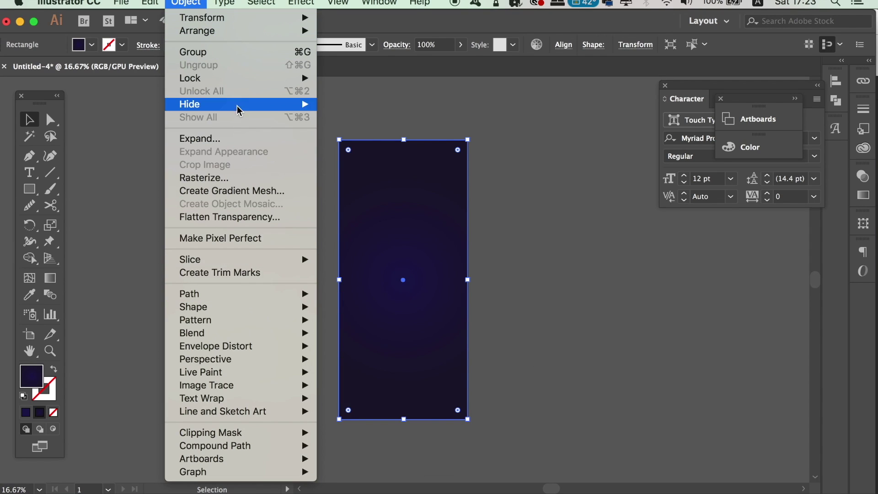
pyautogui.moveTo(237, 78)
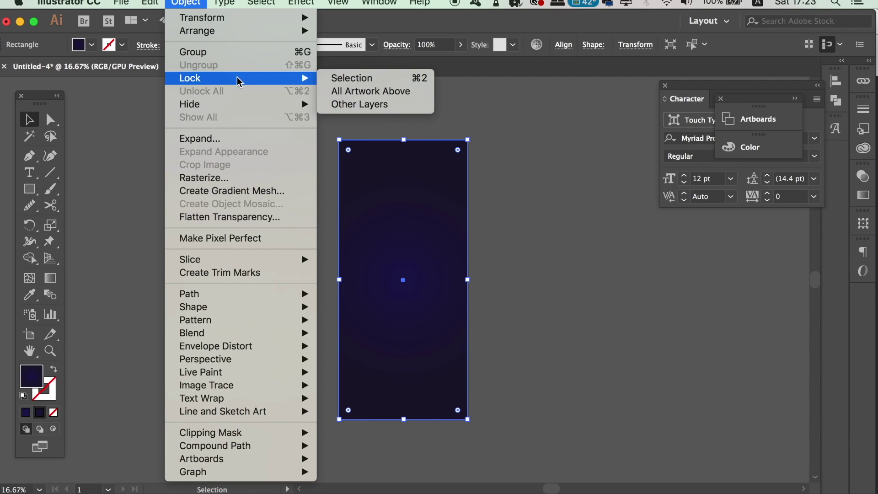
pyautogui.click(361, 78)
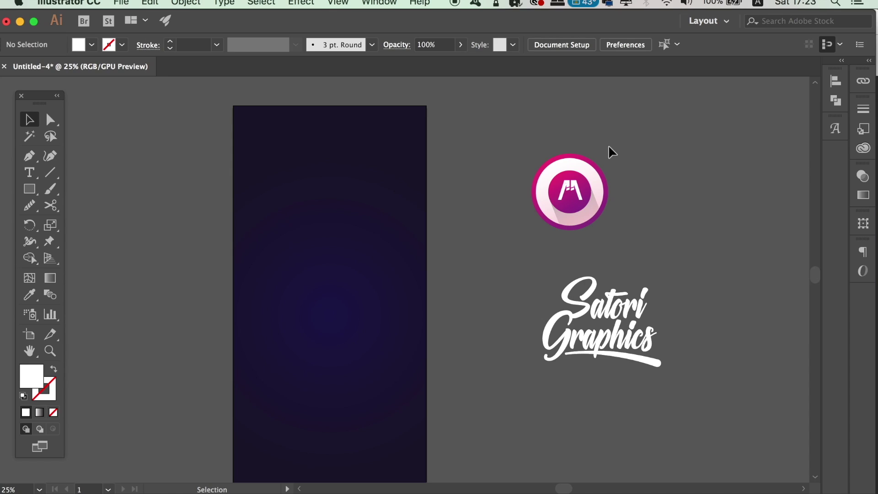
# Step: Convert the pink round logo badge to grayscale via Edit > Edit Colors, then select its outer circle
pyautogui.moveTo(543, 150); pyautogui.dragTo(628, 229)
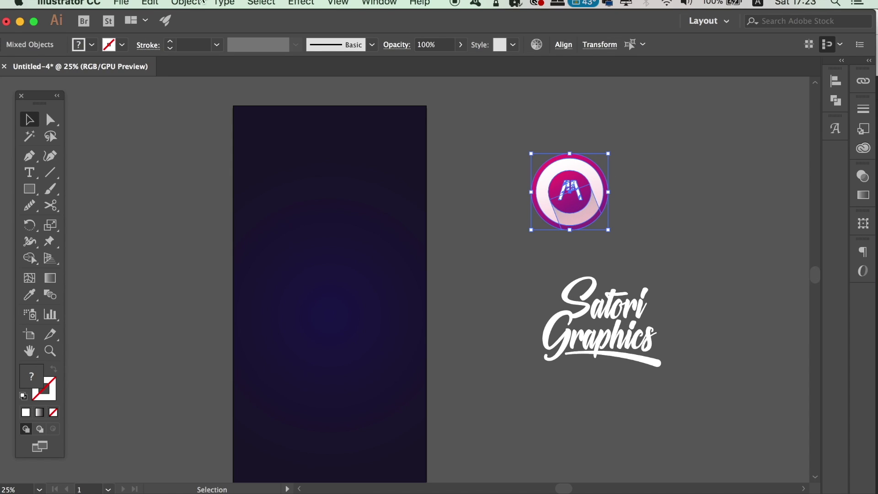
pyautogui.click(151, 2)
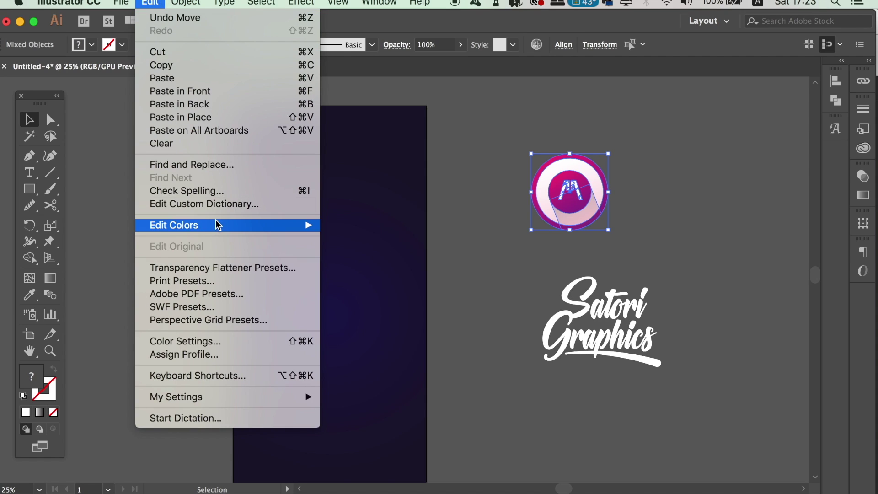
pyautogui.moveTo(310, 225)
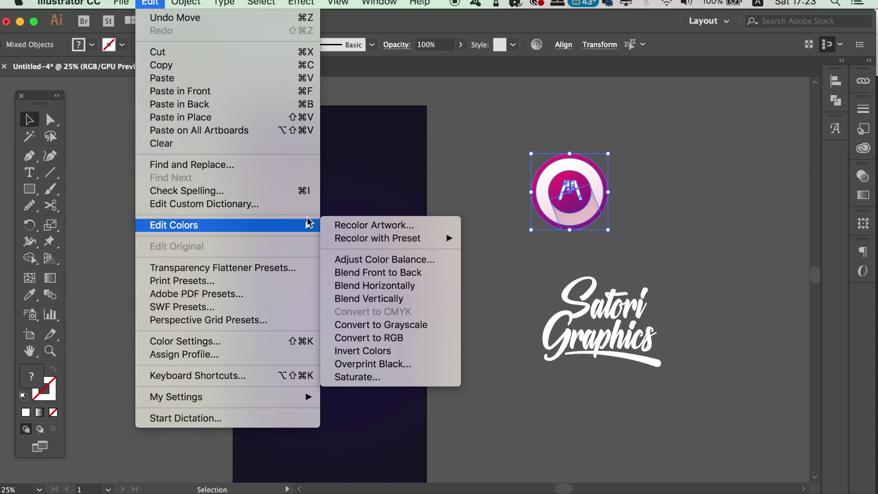
pyautogui.click(388, 325)
pyautogui.click(653, 205)
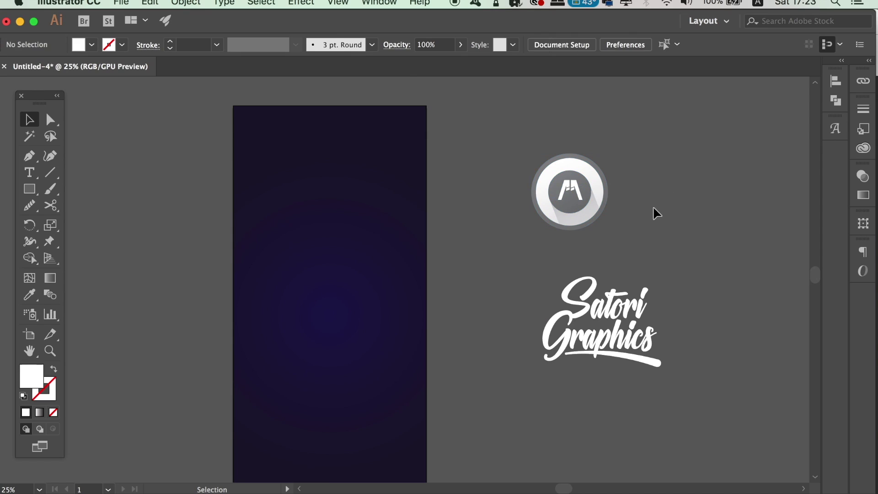
pyautogui.click(603, 167)
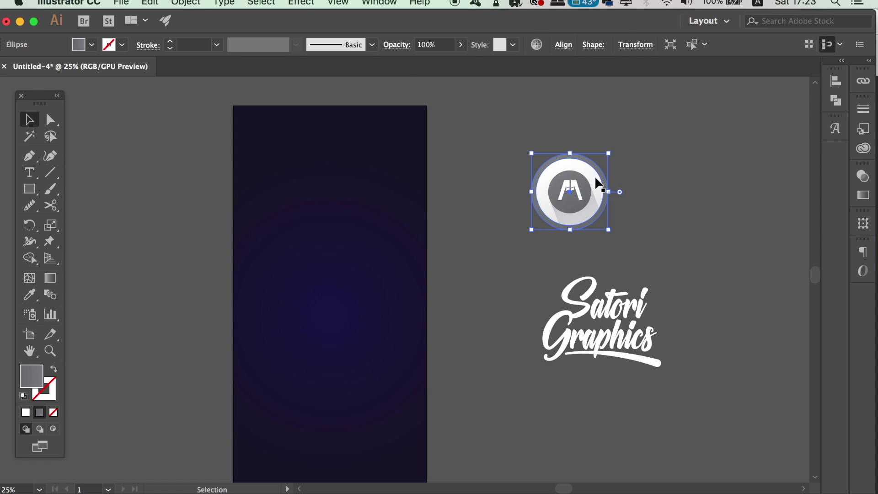
# Step: Lighten the grey of both gradient stops on the badge's outer circle
pyautogui.click(868, 196)
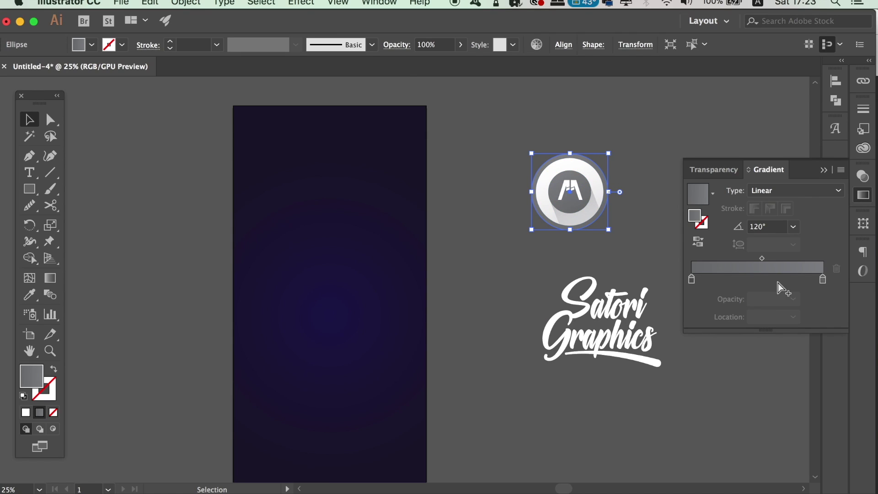
pyautogui.doubleClick(822, 279)
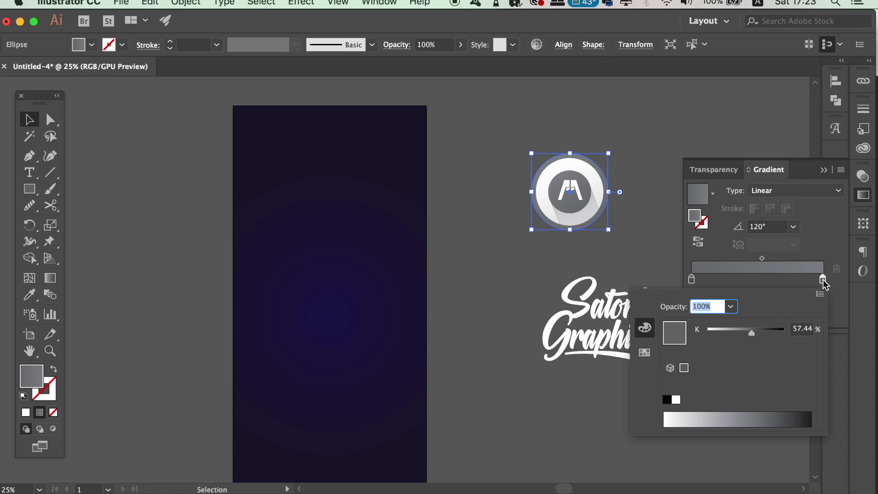
pyautogui.click(732, 330)
pyautogui.doubleClick(692, 279)
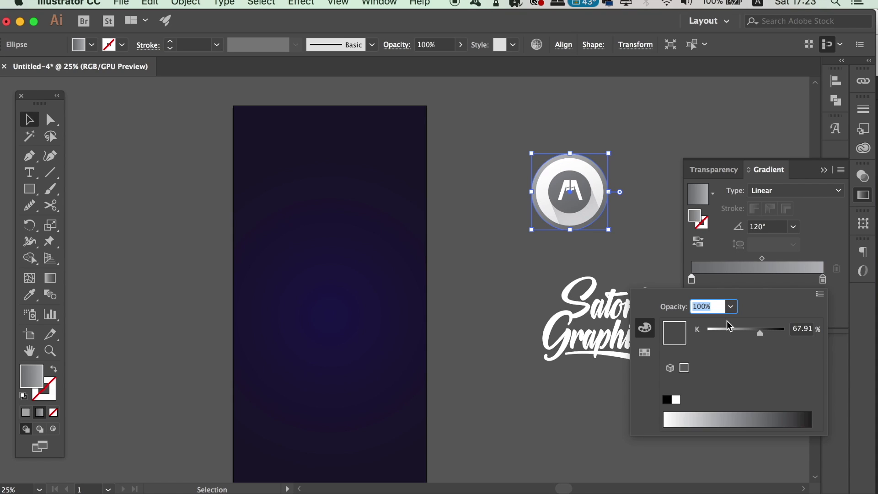
pyautogui.click(730, 336)
pyautogui.click(652, 175)
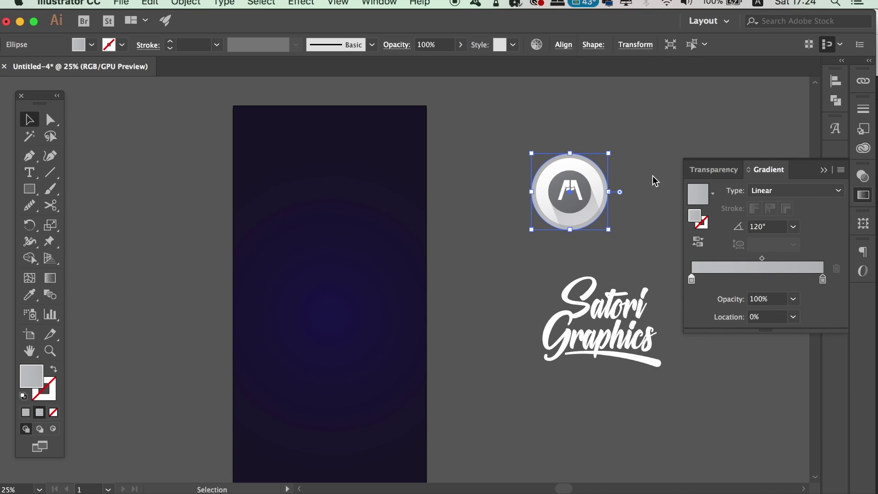
# Step: Lighten the inner circle's gradient stops, setting the right stop to K 16
pyautogui.click(588, 190)
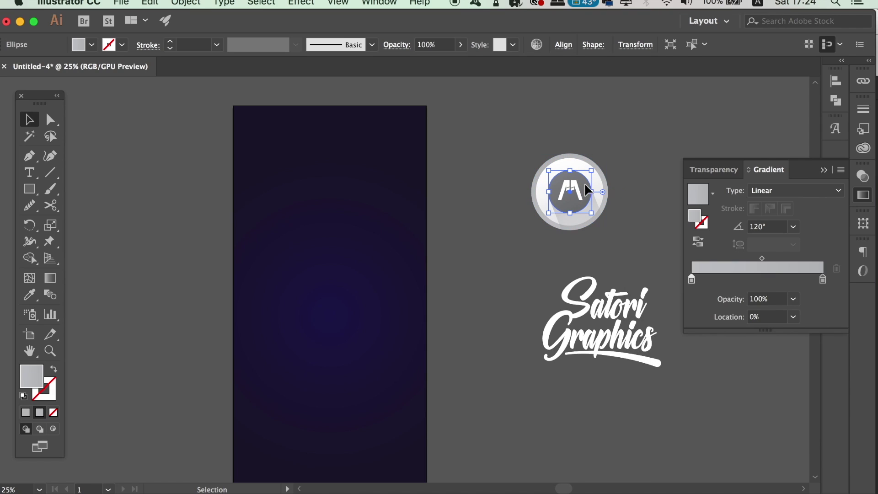
pyautogui.click(863, 194)
pyautogui.doubleClick(823, 280)
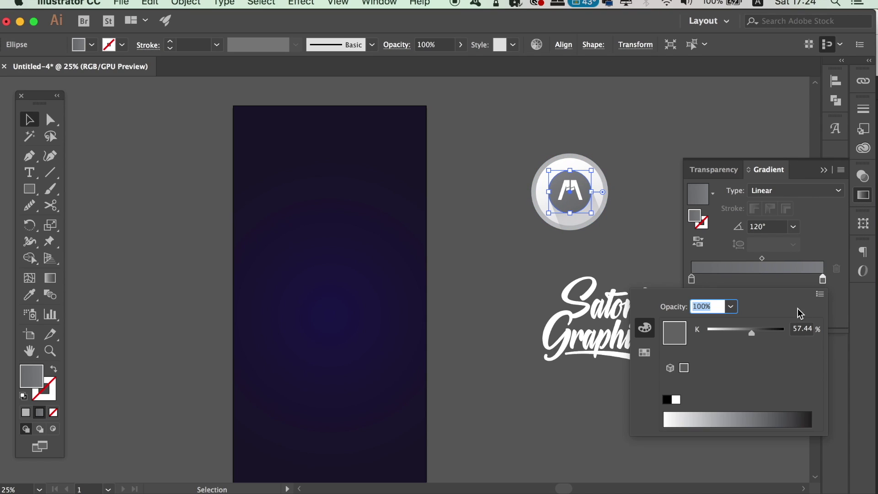
pyautogui.click(720, 331)
pyautogui.click(692, 279)
pyautogui.doubleClick(692, 279)
pyautogui.click(737, 330)
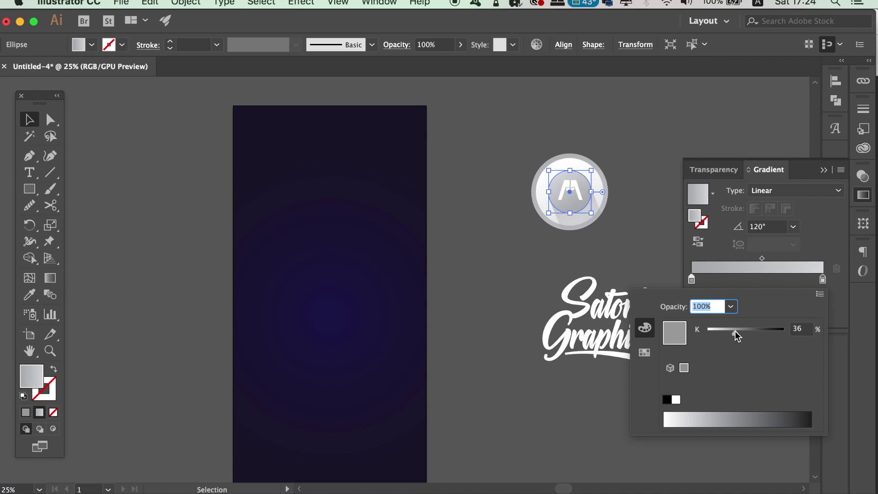
# Step: Move the white Satori Graphics lettering to the artboard centre, undoing an accidental badge move
pyautogui.click(517, 141)
pyautogui.moveTo(612, 213); pyautogui.dragTo(365, 305)
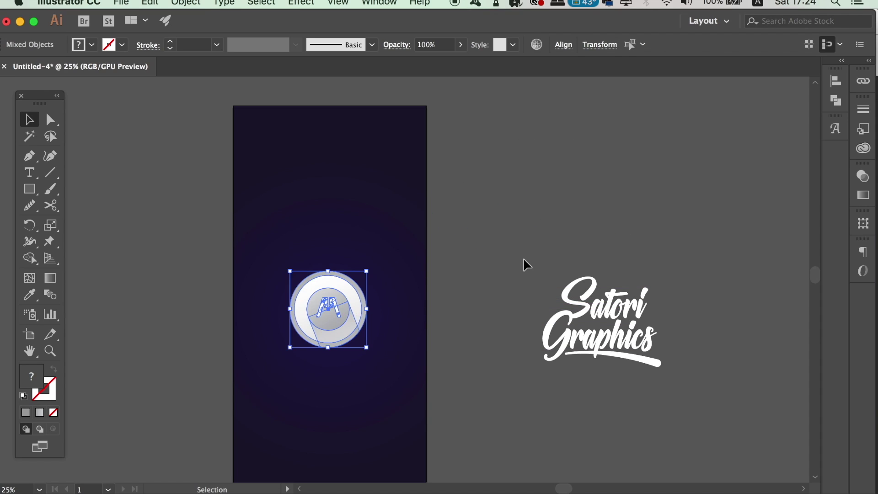
pyautogui.click(532, 253)
pyautogui.hotkey('ctrl', 'z')
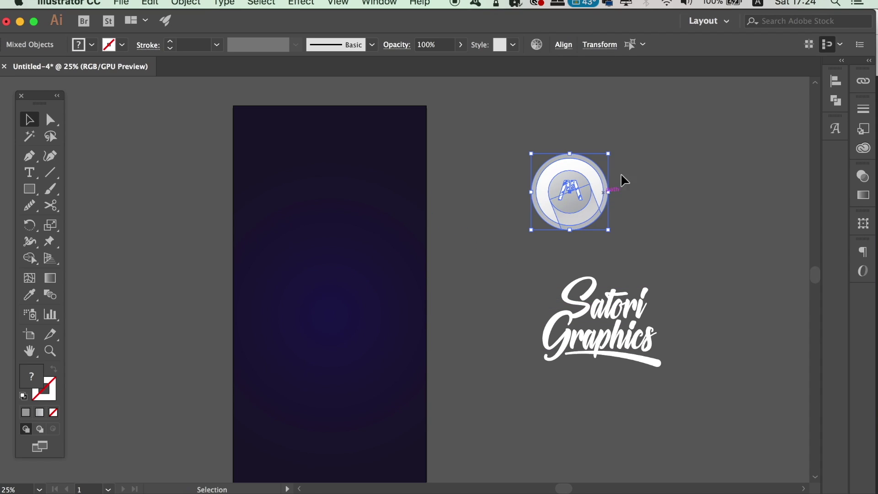
pyautogui.hotkey('ctrl', 'z')
pyautogui.moveTo(634, 330); pyautogui.dragTo(366, 324)
# Step: Scale the Satori Graphics lettering down and recentre the view on the artboard
pyautogui.moveTo(413, 299); pyautogui.dragTo(404, 254)
pyautogui.click(514, 245)
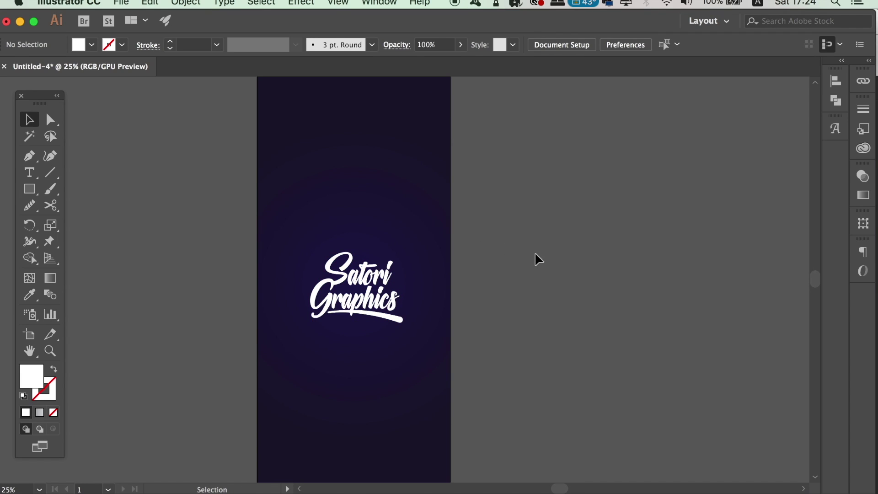
pyautogui.click(378, 289)
pyautogui.moveTo(403, 251); pyautogui.dragTo(391, 261)
pyautogui.click(576, 247)
pyautogui.press('space')
pyautogui.moveTo(577, 243)
pyautogui.mouseDown()
pyautogui.moveTo(565, 219)
pyautogui.moveTo(602, 227)
pyautogui.moveTo(585, 247)
pyautogui.moveTo(588, 240)
pyautogui.mouseUp()
pyautogui.click(389, 274)
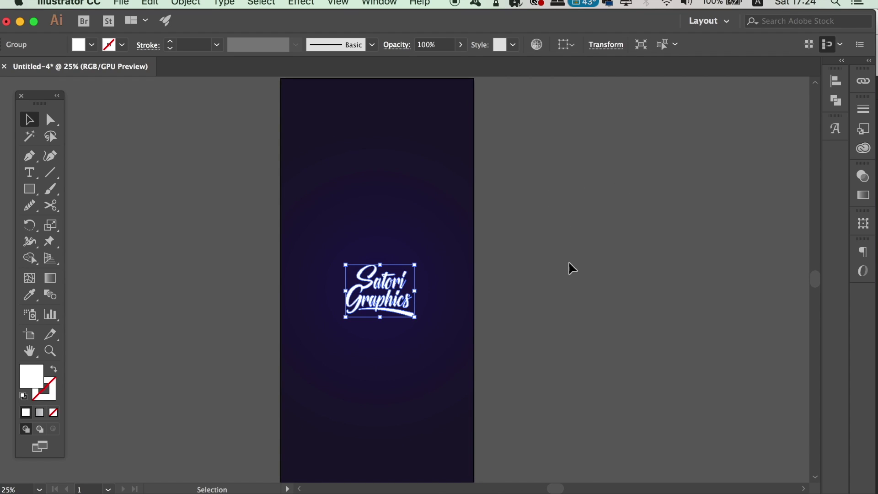
# Step: Apply an Outer Glow to the lettering with 95% opacity and 80 px blur
pyautogui.click(386, 2)
pyautogui.click(386, 2)
pyautogui.click(301, 3)
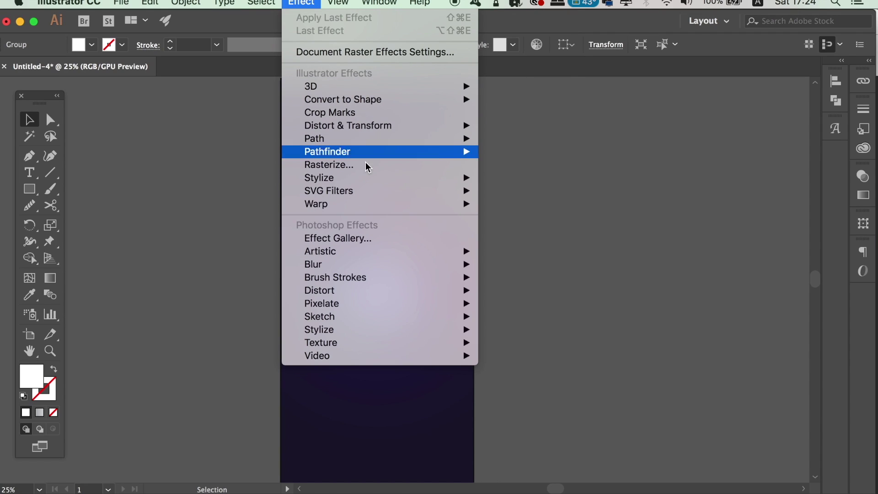
pyautogui.moveTo(366, 178)
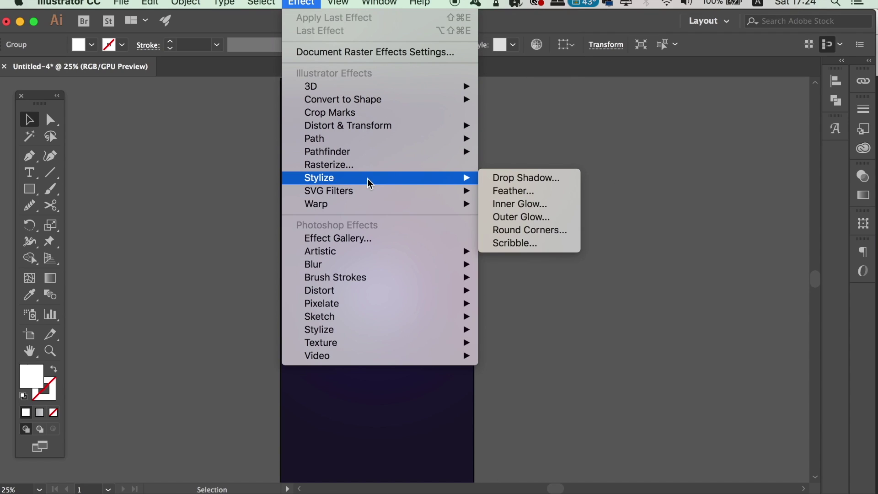
pyautogui.click(539, 217)
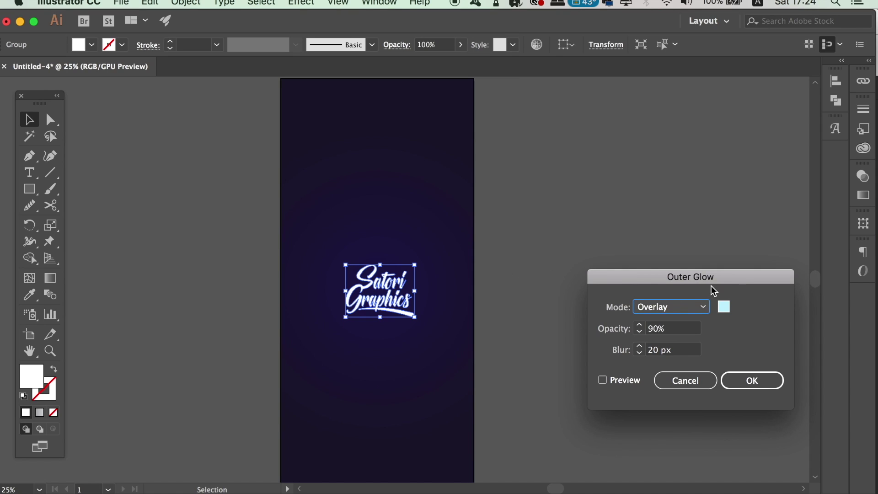
pyautogui.click(632, 378)
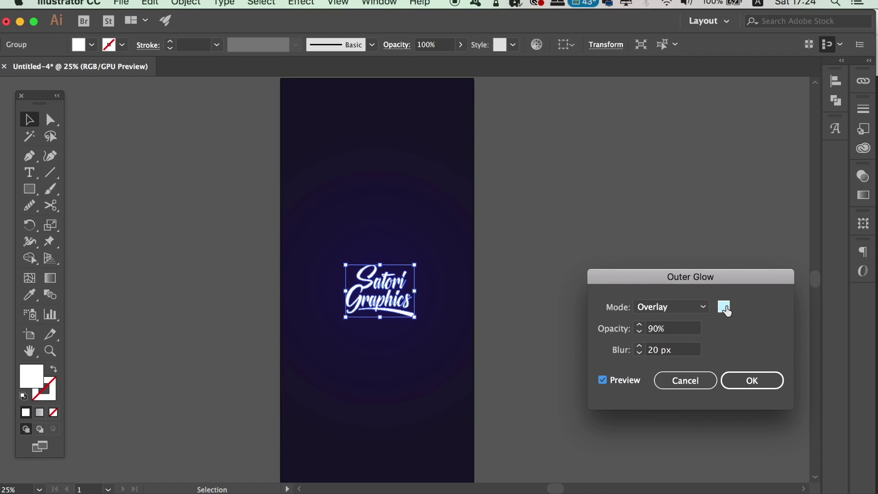
pyautogui.doubleClick(679, 351)
pyautogui.write('50')
pyautogui.doubleClick(679, 328)
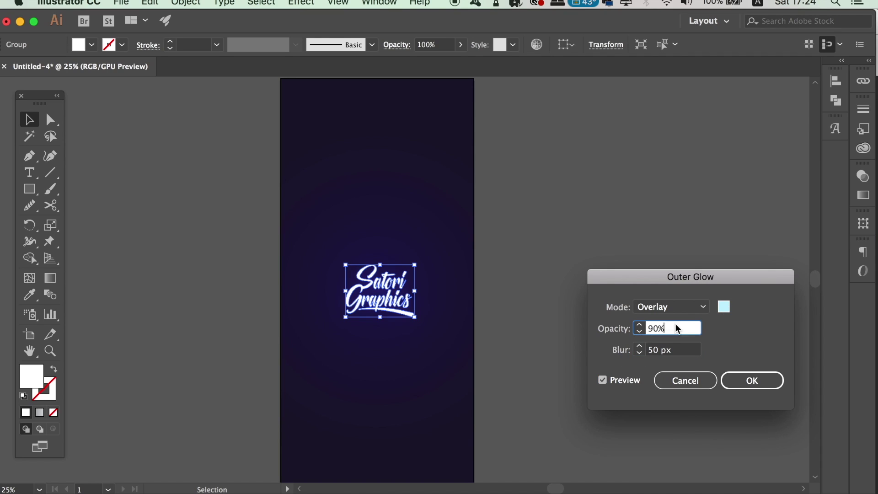
pyautogui.write('95')
pyautogui.click(682, 347)
pyautogui.doubleClick(682, 348)
pyautogui.write('80')
# Step: Set the glow's blending mode to Soft Light and confirm the effect
pyautogui.click(700, 310)
pyautogui.click(681, 63)
pyautogui.click(671, 312)
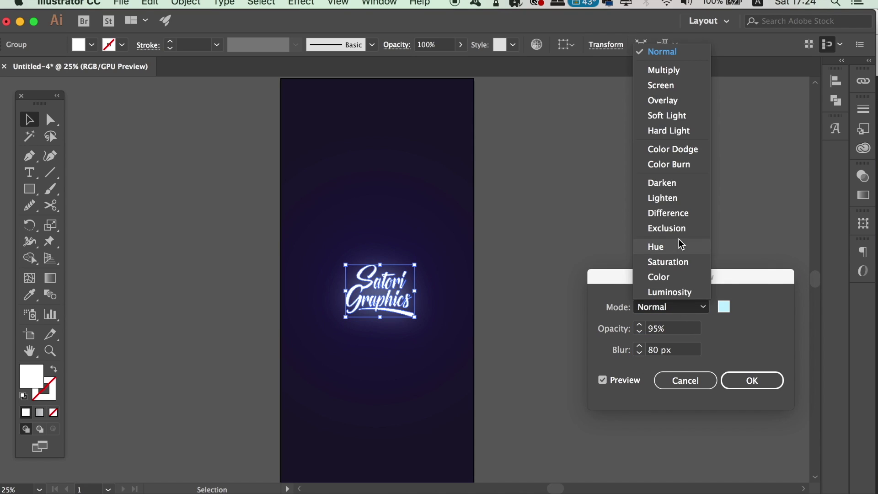
pyautogui.click(669, 70)
pyautogui.click(674, 308)
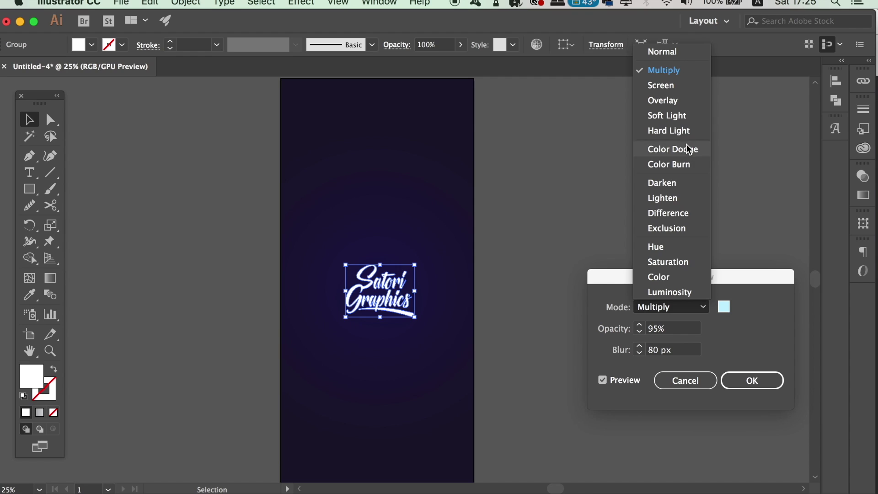
pyautogui.click(685, 118)
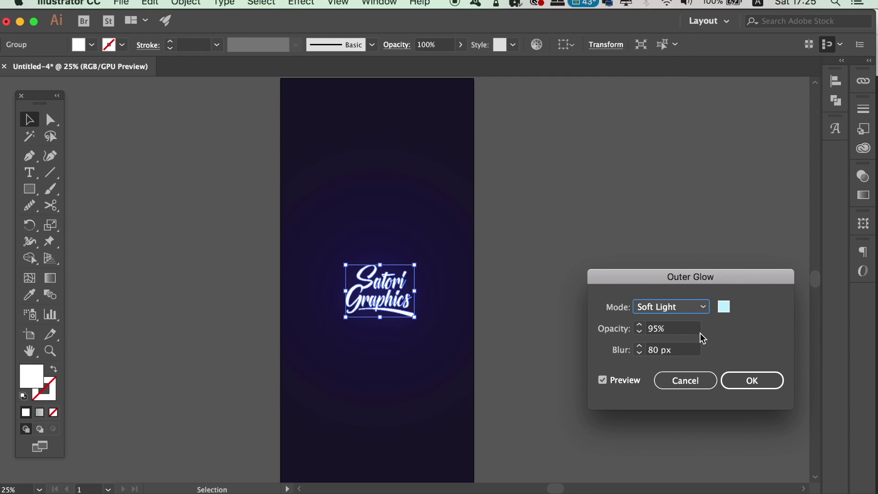
pyautogui.click(741, 379)
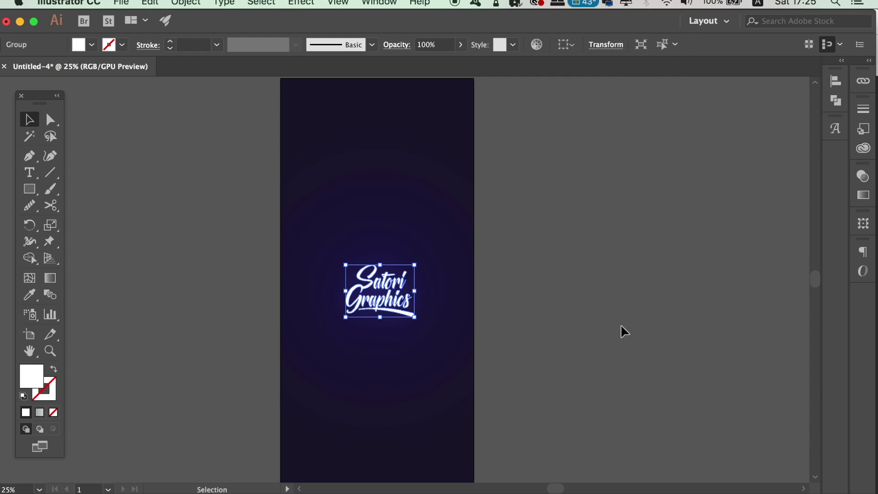
pyautogui.click(602, 318)
pyautogui.press('super+minus')
pyautogui.press('super+minus')
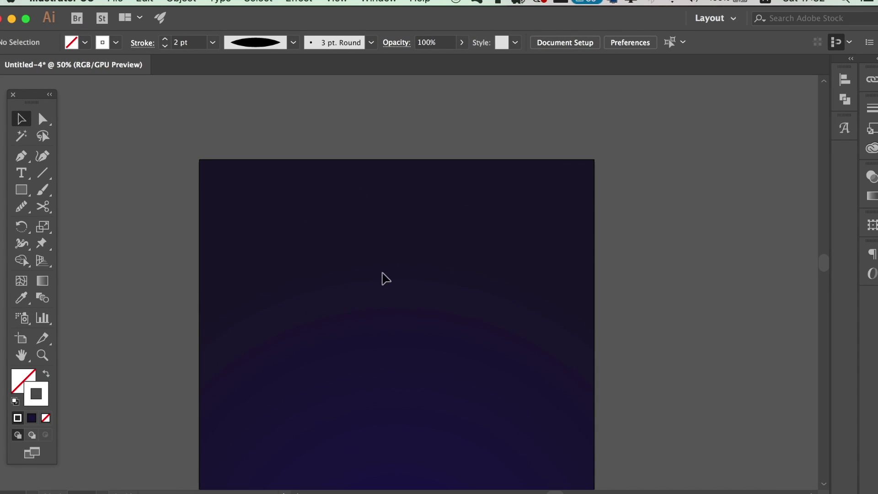
# Step: Draw a straight horizontal line across the top of the artboard with the Pen tool
pyautogui.press('p')
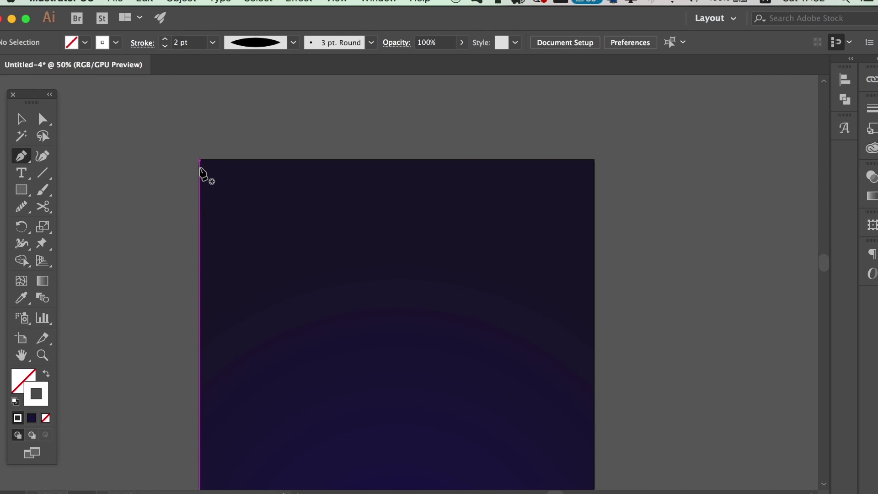
pyautogui.click(200, 167)
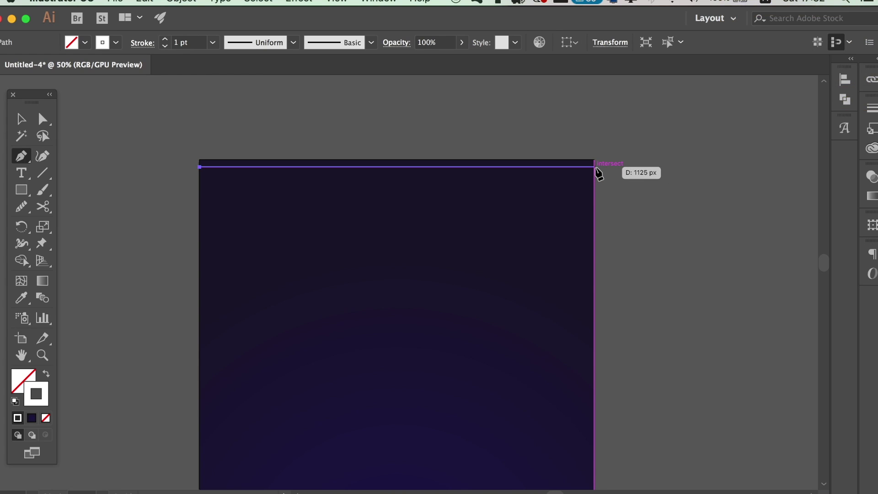
pyautogui.click(594, 167)
pyautogui.press('v')
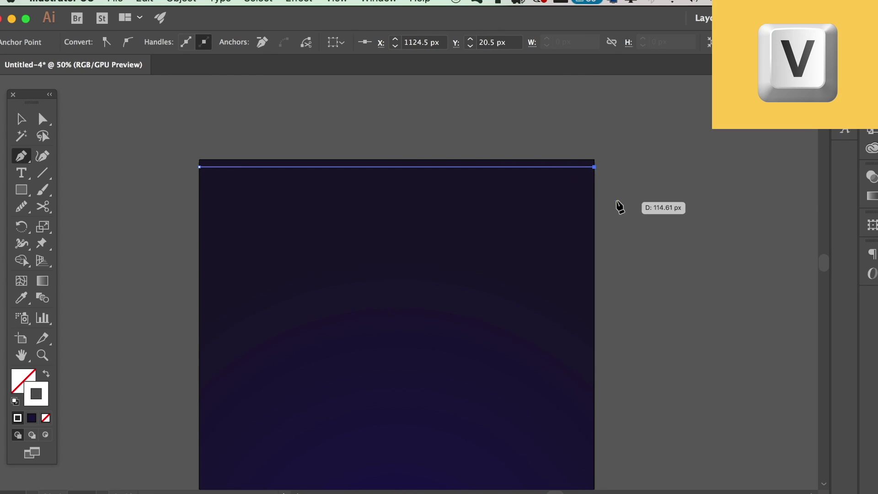
pyautogui.click(615, 205)
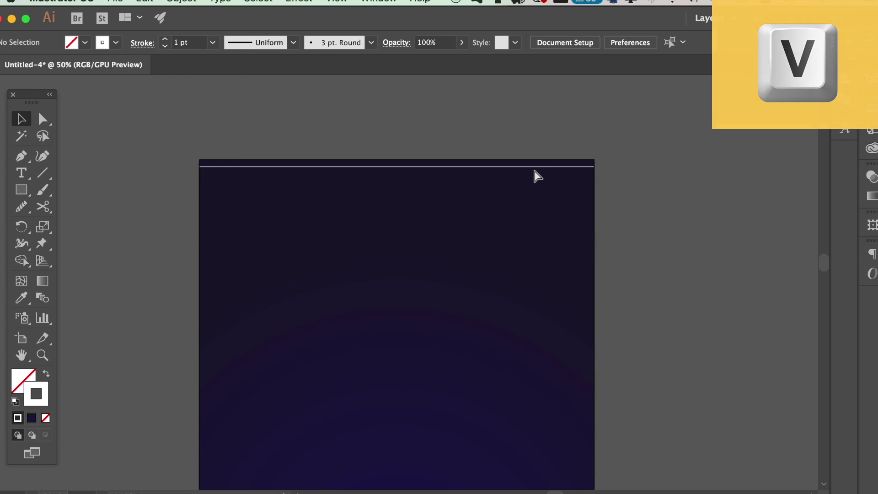
# Step: Give the line a 2 pt stroke with a tapered width profile
pyautogui.press('super+equal')
pyautogui.press('super+equal')
pyautogui.press('super+equal')
pyautogui.scroll(10, 534, 175)
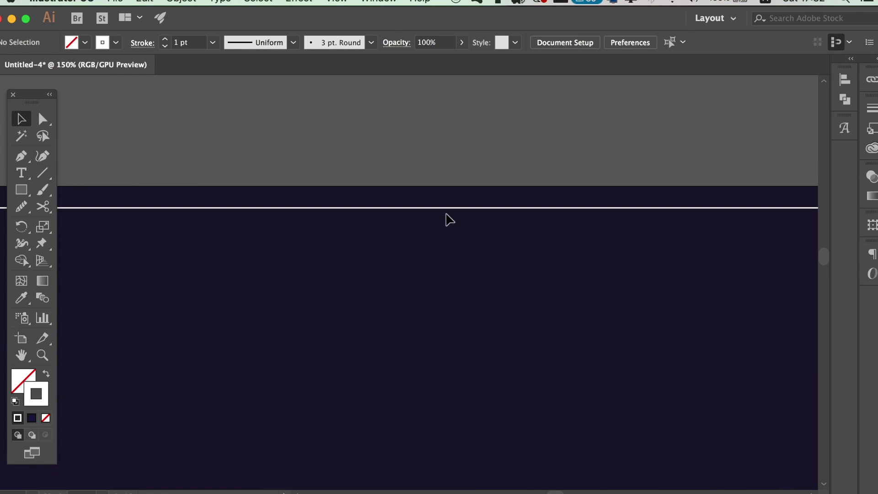
pyautogui.click(448, 209)
pyautogui.click(166, 39)
pyautogui.click(293, 42)
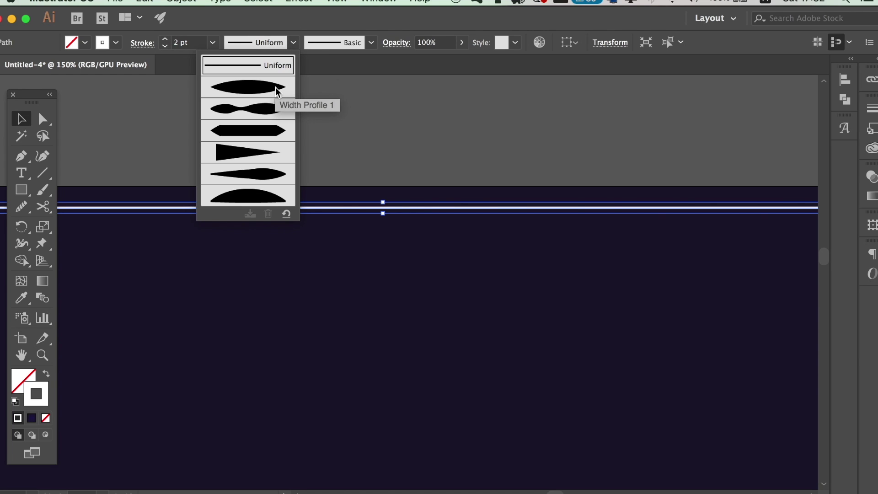
pyautogui.click(272, 90)
pyautogui.click(383, 122)
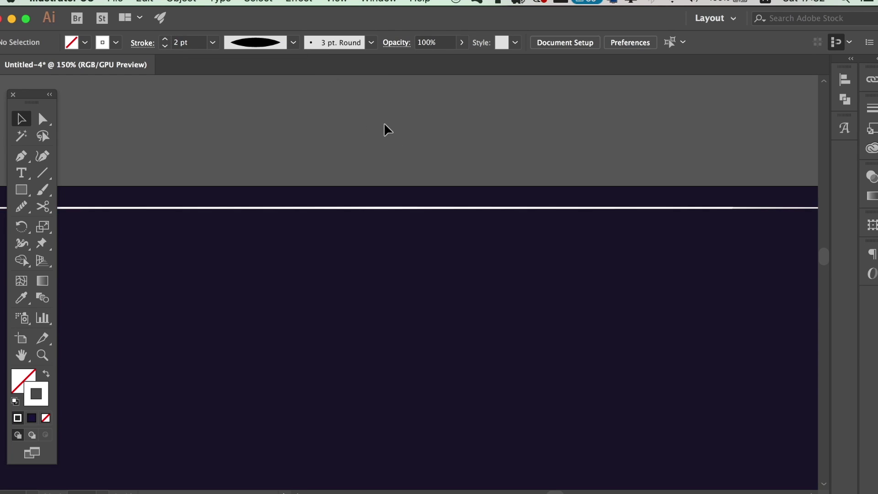
# Step: Thicken the line to 3 pt and nudge it slightly lower
pyautogui.press('super+minus')
pyautogui.press('super+minus')
pyautogui.press('super+minus')
pyautogui.press('super+equal')
pyautogui.press('super+equal')
pyautogui.press('super+equal')
pyautogui.click(375, 210)
pyautogui.click(164, 39)
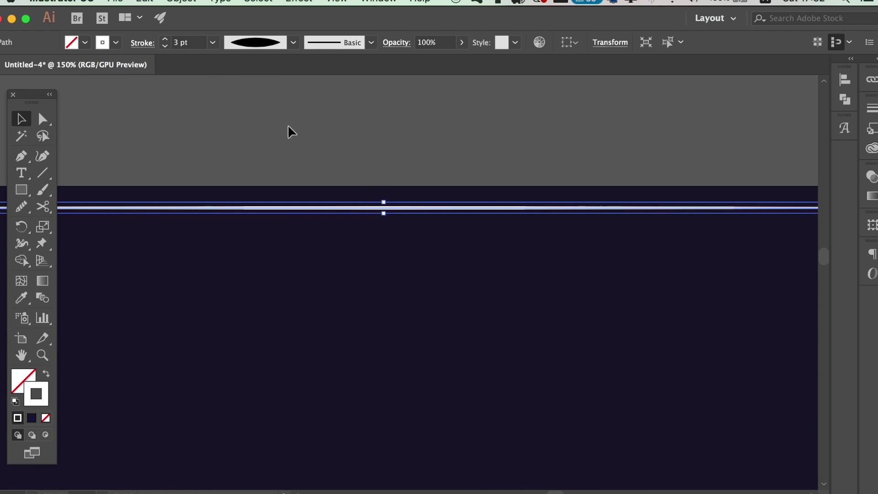
pyautogui.click(295, 129)
pyautogui.press('super+minus')
pyautogui.press('super+minus')
pyautogui.press('super+minus')
pyautogui.press('super+equal')
pyautogui.press('super+equal')
pyautogui.press('super+equal')
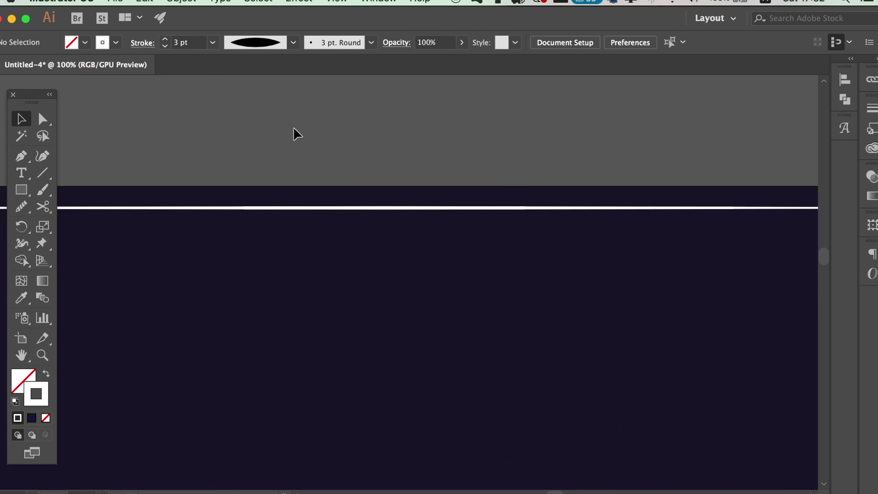
pyautogui.click(306, 208)
pyautogui.moveTo(306, 209); pyautogui.dragTo(306, 213)
# Step: Add a light-blue Normal-mode Outer Glow to the white line at 90% opacity, 8 px blur
pyautogui.click(299, 1)
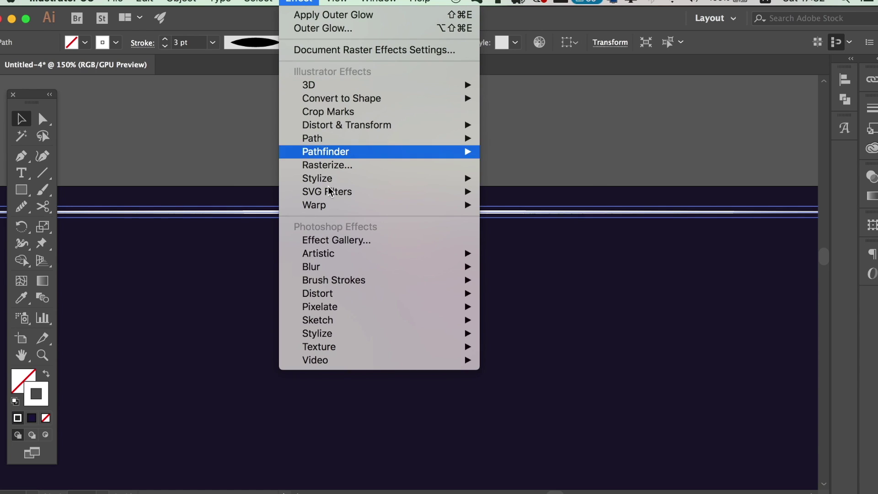
pyautogui.moveTo(338, 179)
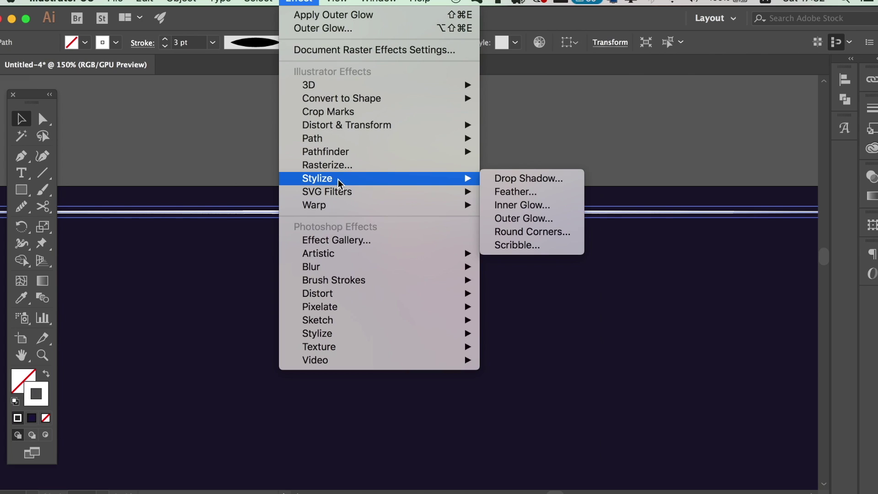
pyautogui.click(546, 219)
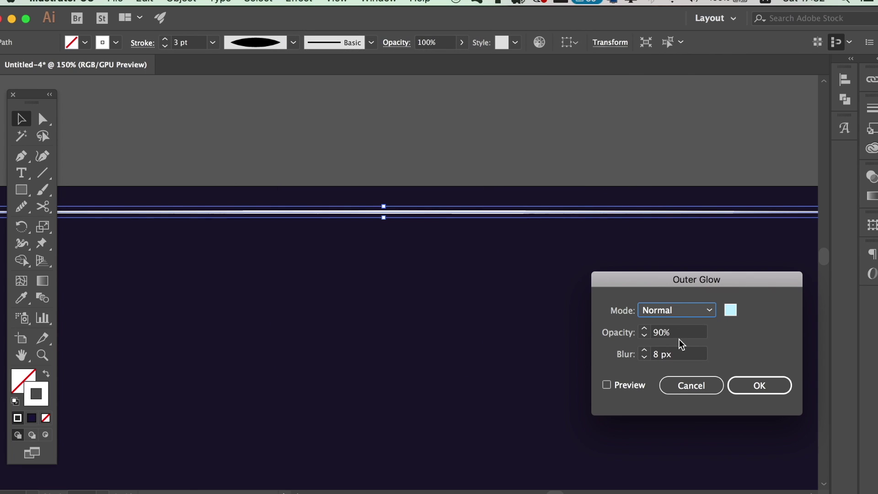
pyautogui.click(618, 386)
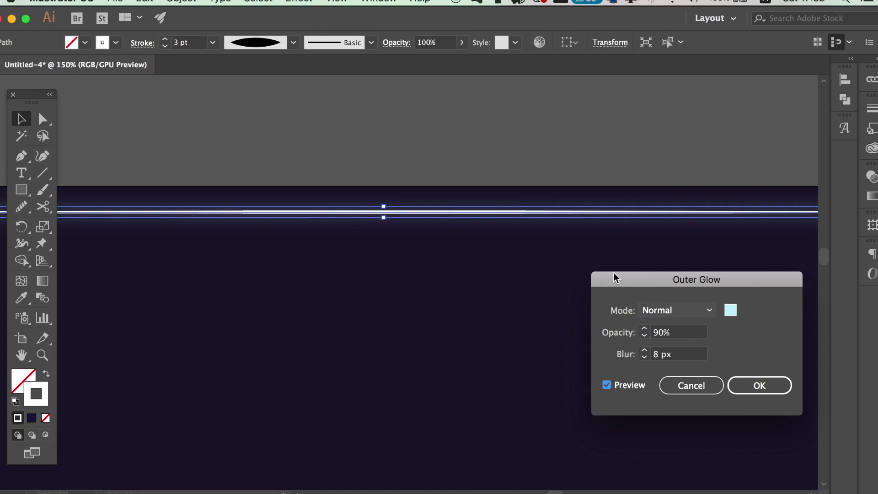
pyautogui.click(757, 386)
pyautogui.click(544, 157)
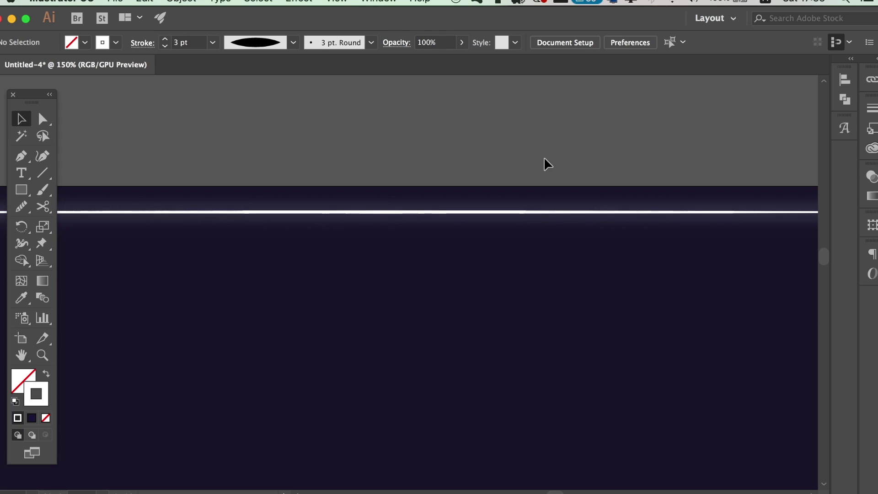
pyautogui.press('super+minus')
pyautogui.press('super+minus')
pyautogui.press('super+minus')
pyautogui.press('super+1')
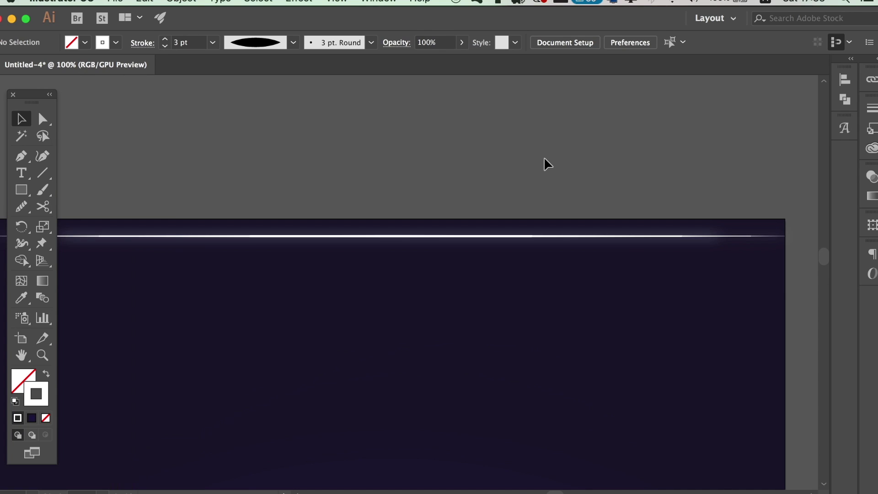
pyautogui.click(504, 237)
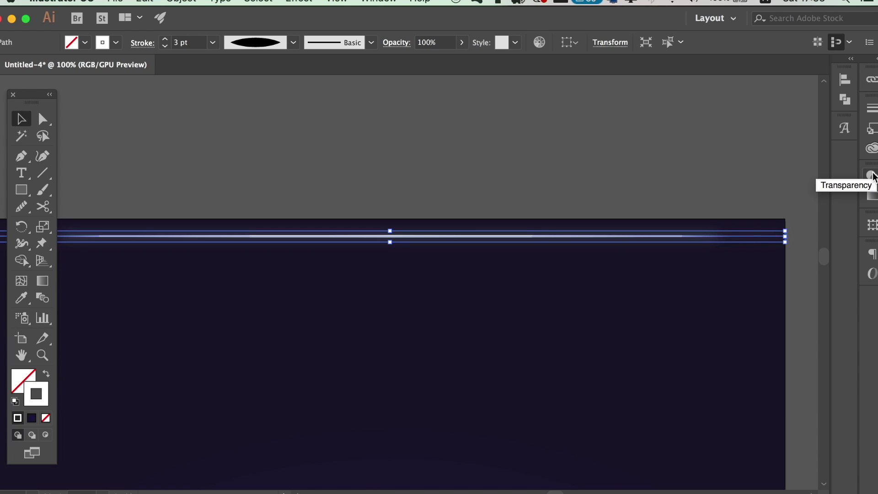
# Step: Set the glowing line's blend mode to Overlay in the Transparency panel
pyautogui.click(380, 1)
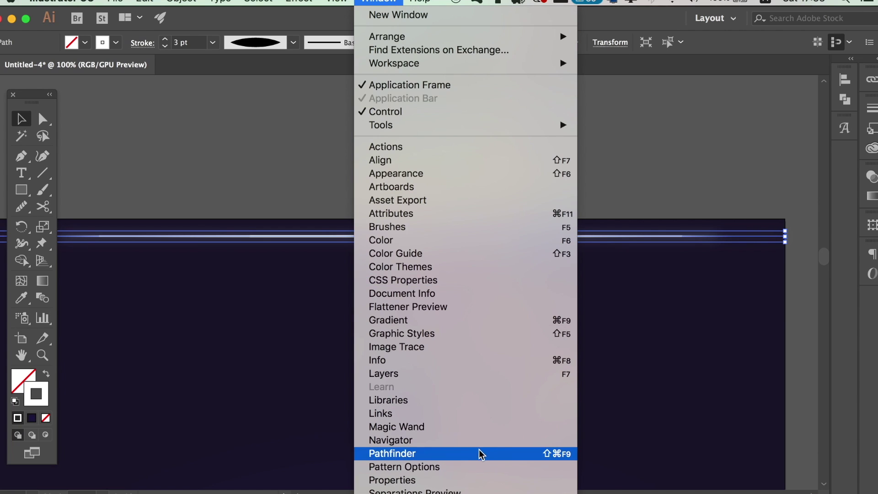
pyautogui.scroll(-5, 478, 455)
pyautogui.scroll(-3, 498, 439)
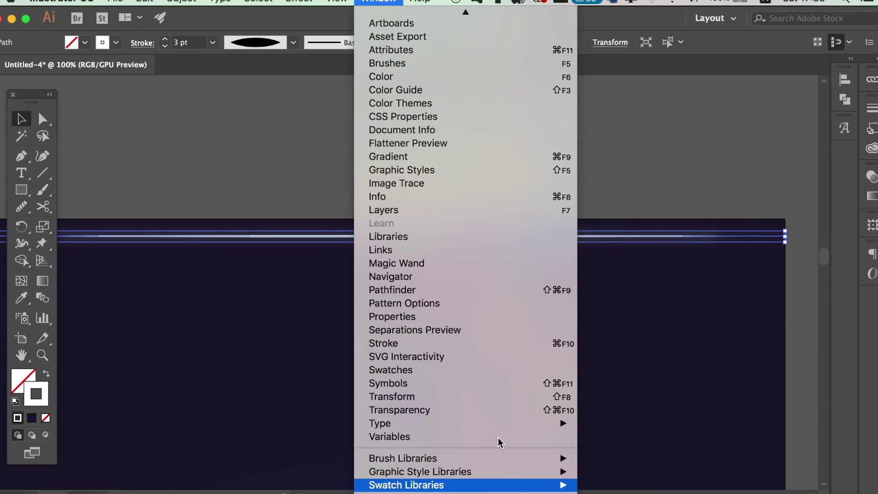
pyautogui.click(487, 410)
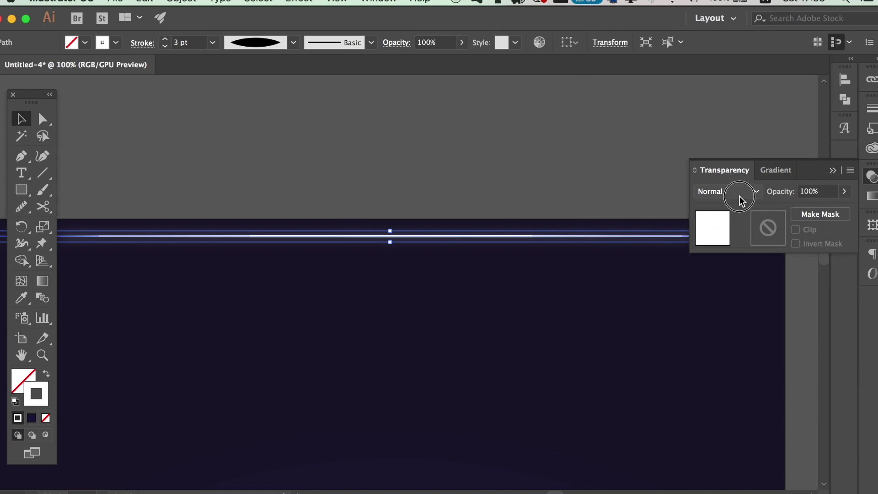
pyautogui.click(740, 196)
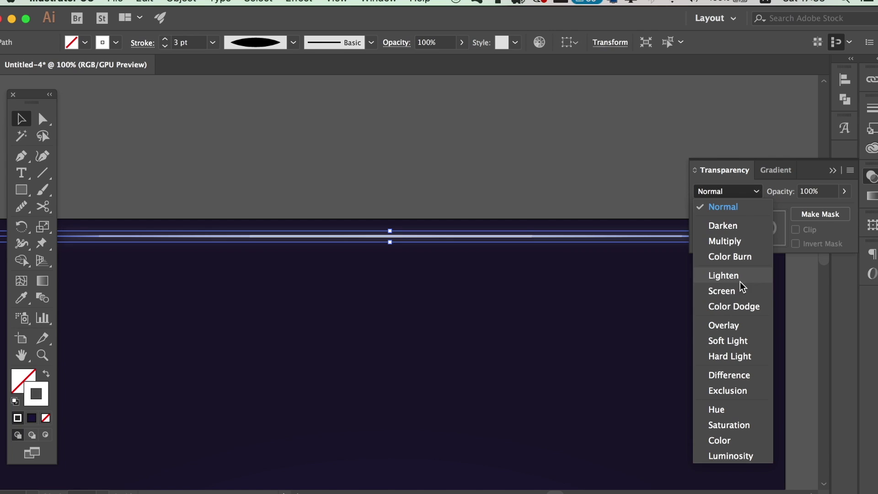
pyautogui.click(731, 322)
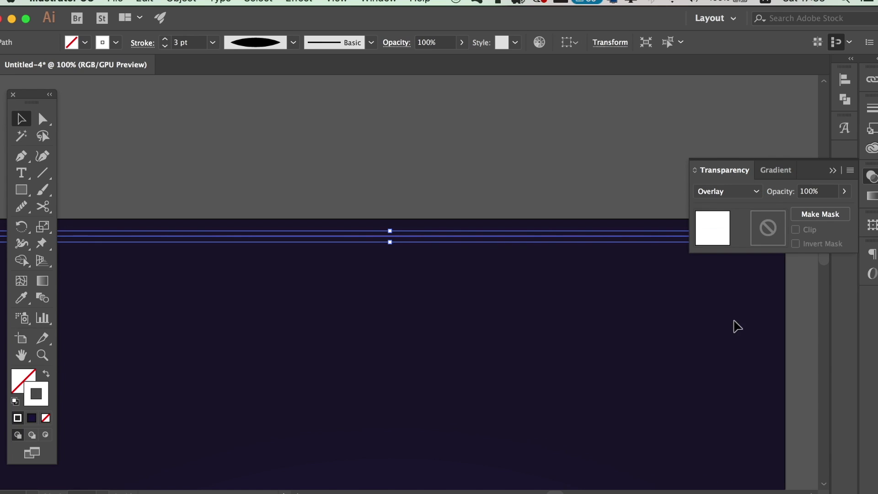
# Step: Deselect to check the faint streak, then reselect the purple line
pyautogui.click(624, 184)
pyautogui.press('super+minus')
pyautogui.press('super+minus')
pyautogui.press('super+equal')
pyautogui.press('super+equal')
pyautogui.press('super+equal')
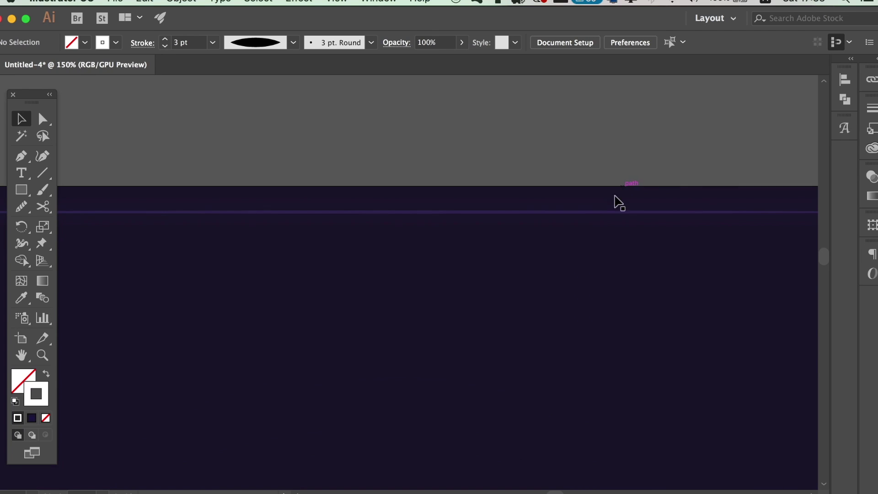
pyautogui.click(596, 212)
# Step: Alt-drag a copy of the top line 15 px further down
pyautogui.click(564, 155)
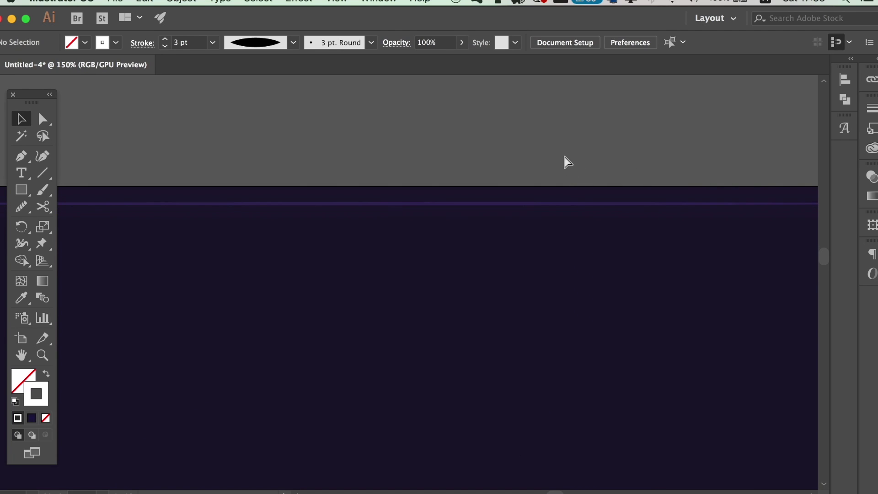
pyautogui.press('super+minus')
pyautogui.press('super+minus')
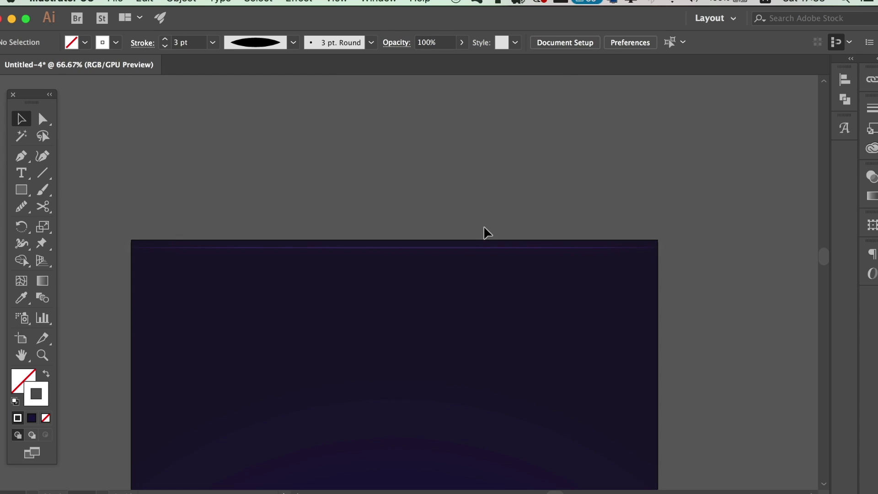
pyautogui.click(468, 252)
pyautogui.moveTo(470, 254); pyautogui.dragTo(470, 262)
# Step: Repeat Transform Again with Cmd+D to stack evenly spaced stripes to the artboard bottom
pyautogui.press('super+d')
pyautogui.press('super+d')
pyautogui.press('super+d')
pyautogui.press('super+d')
pyautogui.press('super+d')
pyautogui.press('super+d')
pyautogui.press('super+d')
pyautogui.press('super+d')
pyautogui.press('super+d')
pyautogui.press('super+d')
pyautogui.press('super+d')
pyautogui.press('super+d')
pyautogui.press('super+d')
pyautogui.press('super+d')
pyautogui.press('super+d')
pyautogui.press('super+d')
pyautogui.press('super+d')
pyautogui.press('super+d')
pyautogui.press('super+d')
pyautogui.press('super+d')
pyautogui.press('super+d')
pyautogui.press('super+d')
pyautogui.press('super+d')
pyautogui.press('super+d')
pyautogui.press('super+d')
pyautogui.press('super+d')
pyautogui.press('super+d')
pyautogui.press('super+d')
pyautogui.press('super+d')
pyautogui.press('super+d')
pyautogui.press('super+d')
pyautogui.press('super+d')
pyautogui.press('super+d')
pyautogui.press('super+d')
pyautogui.press('super+minus')
pyautogui.press('super+minus')
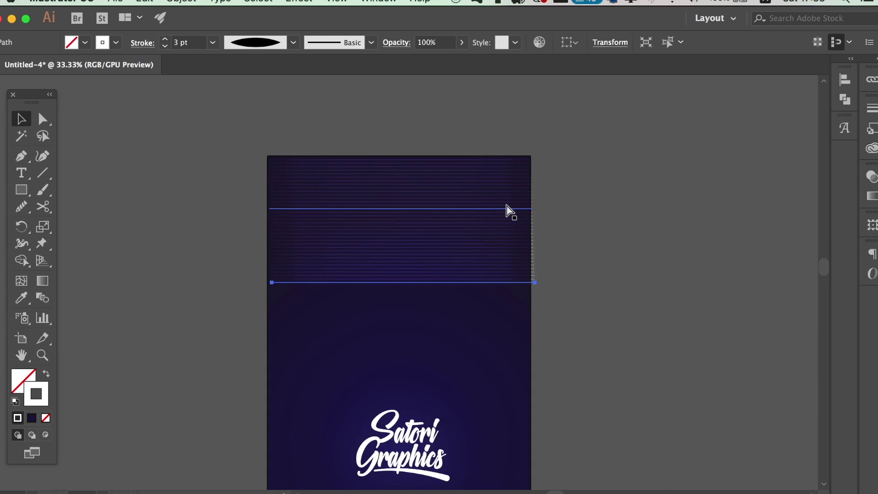
pyautogui.press('super+minus')
pyautogui.press('super+d')
pyautogui.press('super+d')
pyautogui.press('super+d')
pyautogui.press('super+d')
pyautogui.press('super+d')
pyautogui.press('super+d')
pyautogui.press('super+d')
pyautogui.press('super+d')
pyautogui.press('super+d')
pyautogui.press('super+d')
pyautogui.press('super+d')
pyautogui.press('super+d')
pyautogui.press('super+d')
pyautogui.press('super+d')
pyautogui.press('super+d')
pyautogui.press('super+d')
pyautogui.press('super+d')
pyautogui.press('super+d')
pyautogui.press('super+d')
pyautogui.press('super+d')
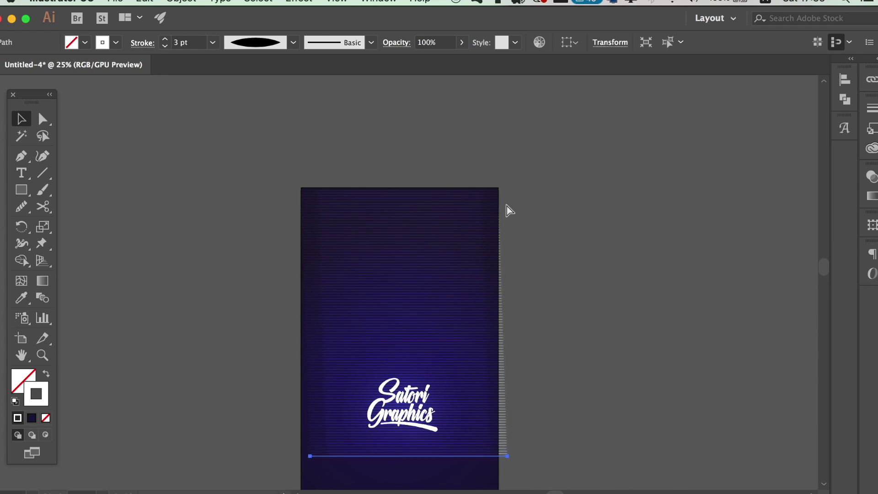
pyautogui.press('super+d')
pyautogui.press('super+d')
pyautogui.press('super+d')
pyautogui.press('super+d')
pyautogui.press('super+d')
pyautogui.press('super+d')
pyautogui.press('super+d')
pyautogui.press('super+minus')
pyautogui.press('super+minus')
pyautogui.press('super+d')
pyautogui.press('super+d')
pyautogui.press('super+d')
pyautogui.press('super+d')
pyautogui.press('super+d')
pyautogui.press('super+d')
pyautogui.press('super+d')
pyautogui.press('super+d')
pyautogui.press('super+d')
pyautogui.press('super+d')
pyautogui.press('super+d')
pyautogui.press('super+d')
pyautogui.press('super+d')
pyautogui.press('super+d')
pyautogui.press('super+d')
pyautogui.press('super+d')
pyautogui.press('super+d')
pyautogui.press('super+d')
pyautogui.press('super+d')
pyautogui.press('super+d')
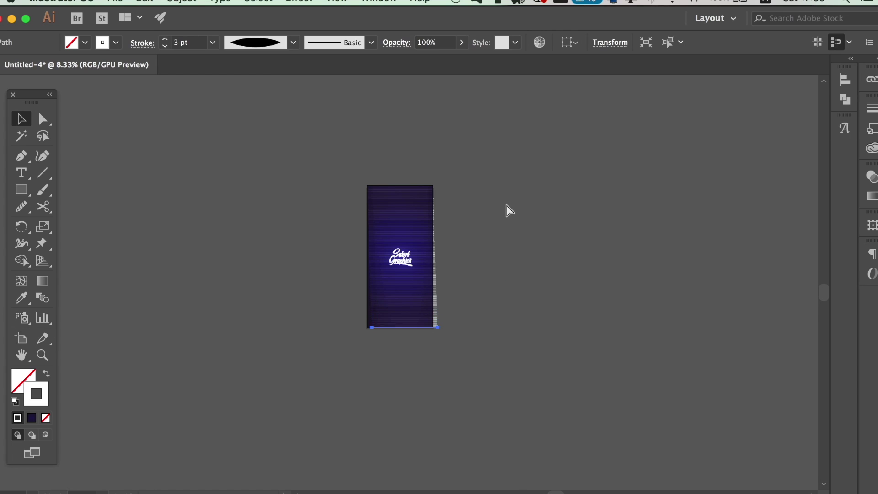
# Step: Marquee-select all stripe lines and apply Horizontal Align Center
pyautogui.press('super+equal')
pyautogui.press('super+equal')
pyautogui.press('super+equal')
pyautogui.press('super+equal')
pyautogui.press('super+equal')
pyautogui.press('super+minus')
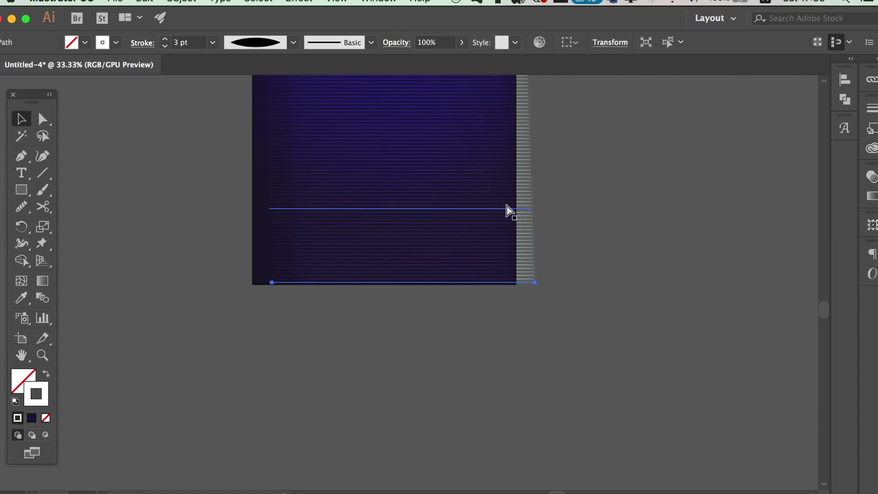
pyautogui.press('super+minus')
pyautogui.press('super+minus')
pyautogui.scroll(2, 429, 256)
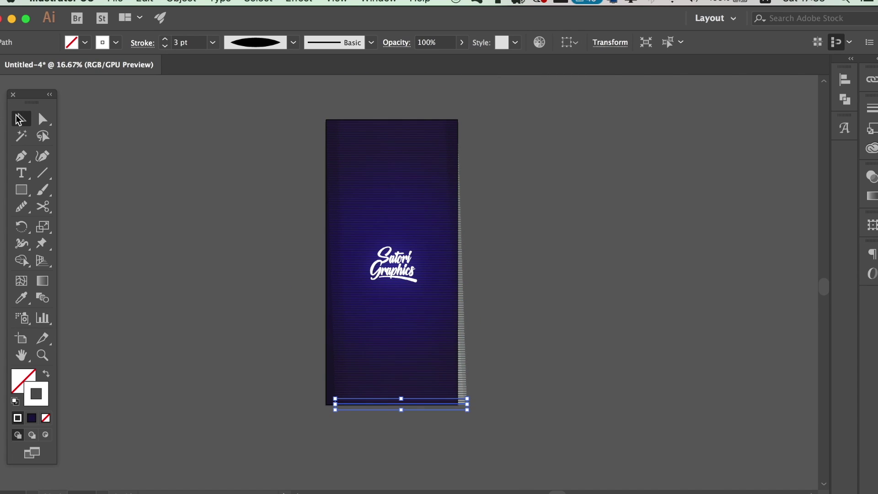
pyautogui.click(233, 113)
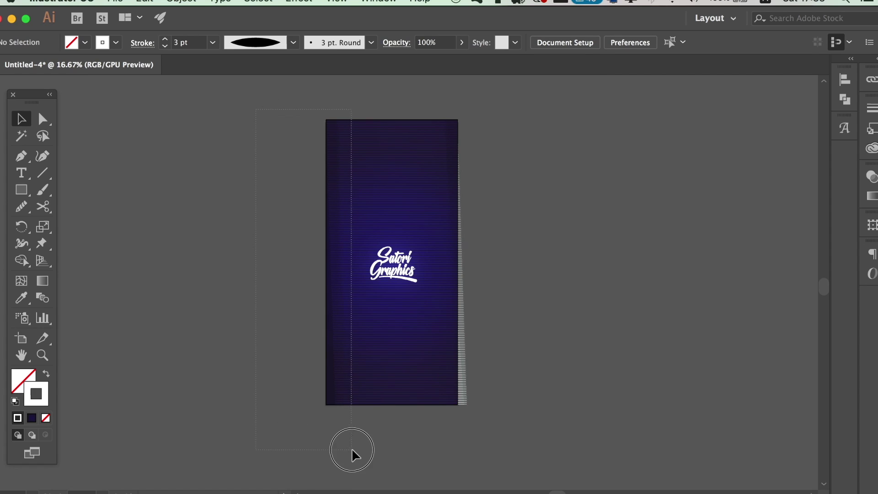
pyautogui.moveTo(352, 450); pyautogui.dragTo(352, 450)
pyautogui.click(567, 46)
pyautogui.click(447, 80)
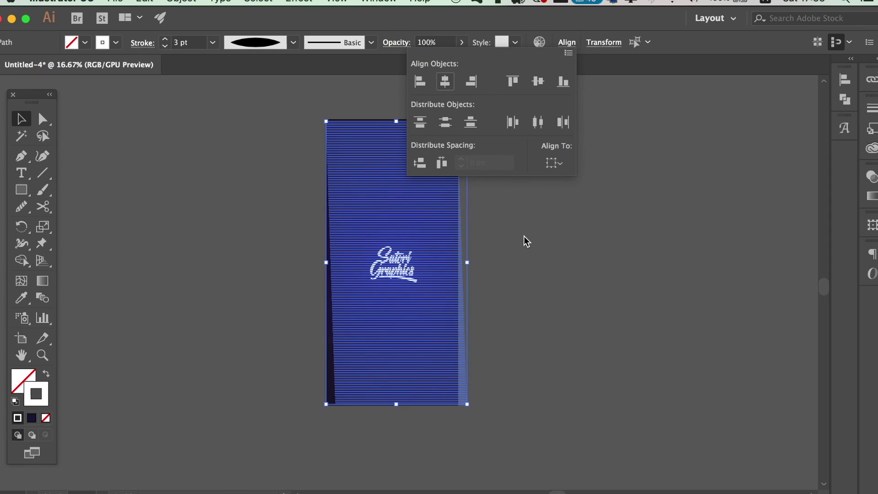
pyautogui.click(445, 82)
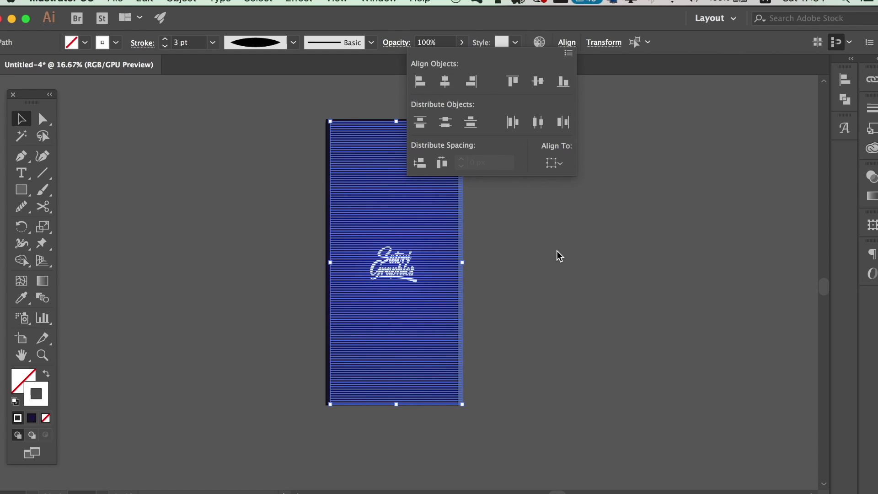
# Step: Nudge the aligned stripes three steps left to sit evenly across the artboard
pyautogui.press('super+equal')
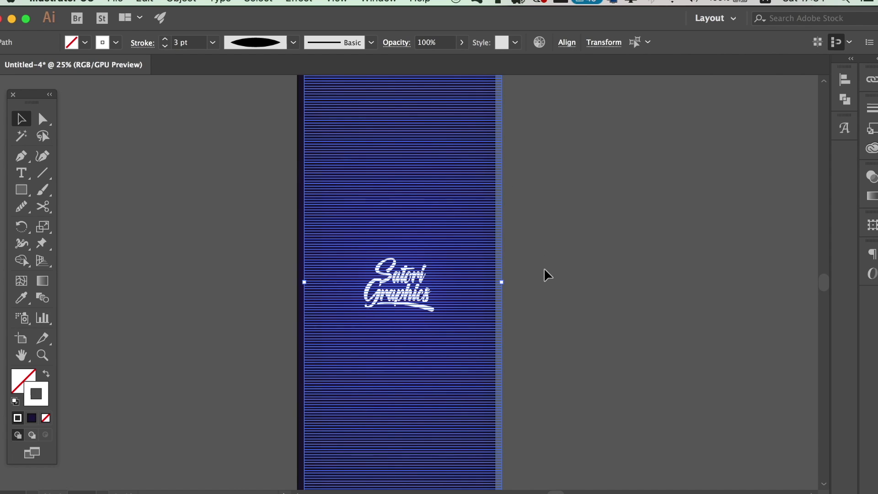
pyautogui.press('Left')
pyautogui.press('Left')
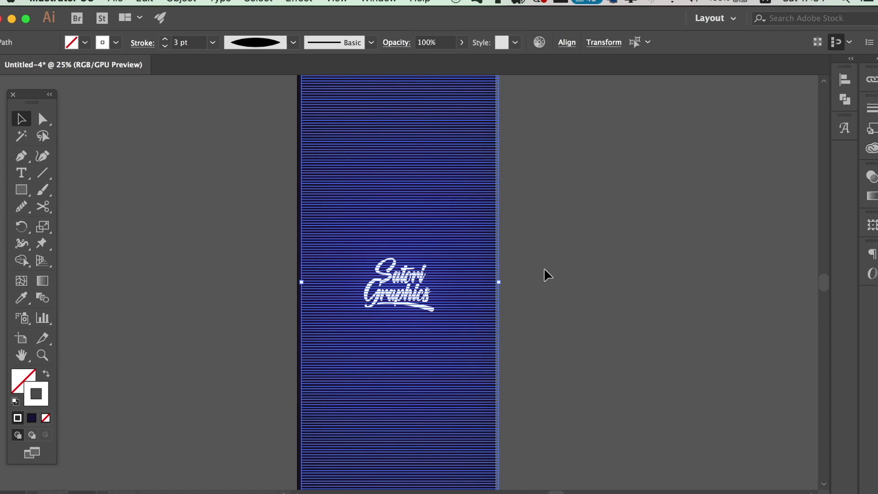
pyautogui.press('Left')
pyautogui.press('Left')
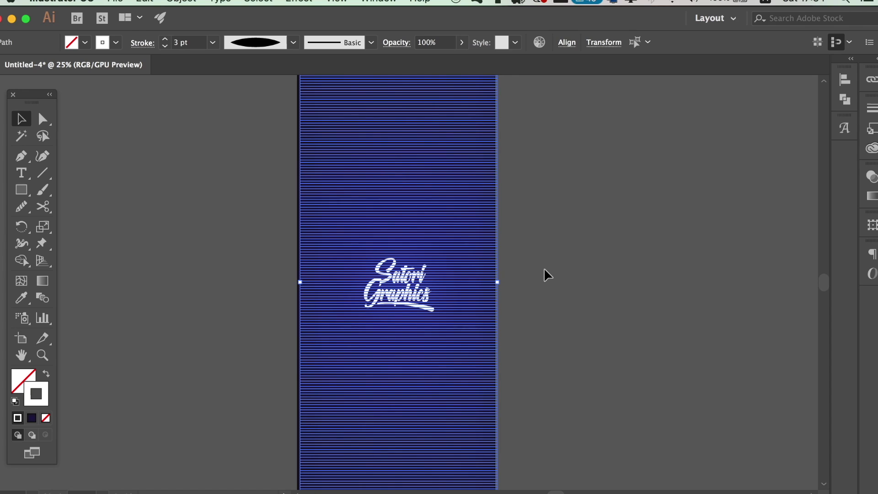
pyautogui.press('Left')
pyautogui.press('Left')
pyautogui.press('Left')
pyautogui.press('Left')
pyautogui.press('super+minus')
# Step: Set the horizontal line across the artboard to a 4 pt stroke weight
pyautogui.click(637, 289)
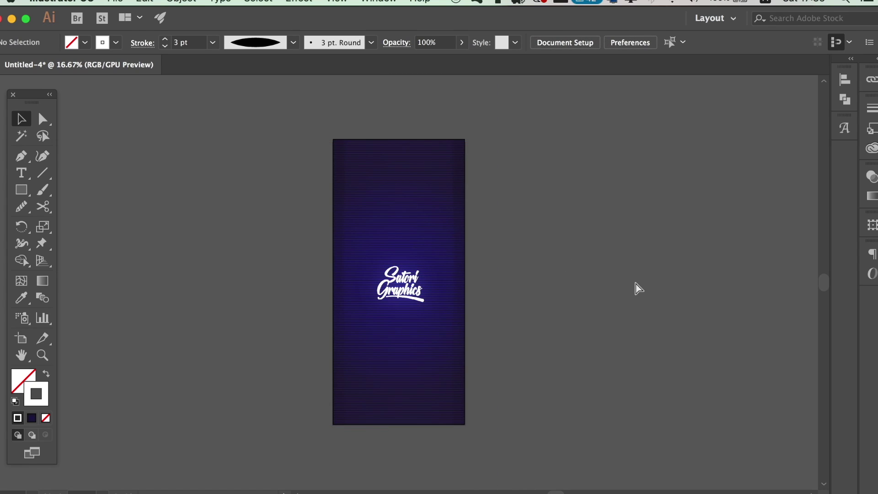
pyautogui.press('super+plus')
pyautogui.moveTo(599, 209); pyautogui.dragTo(584, 255)
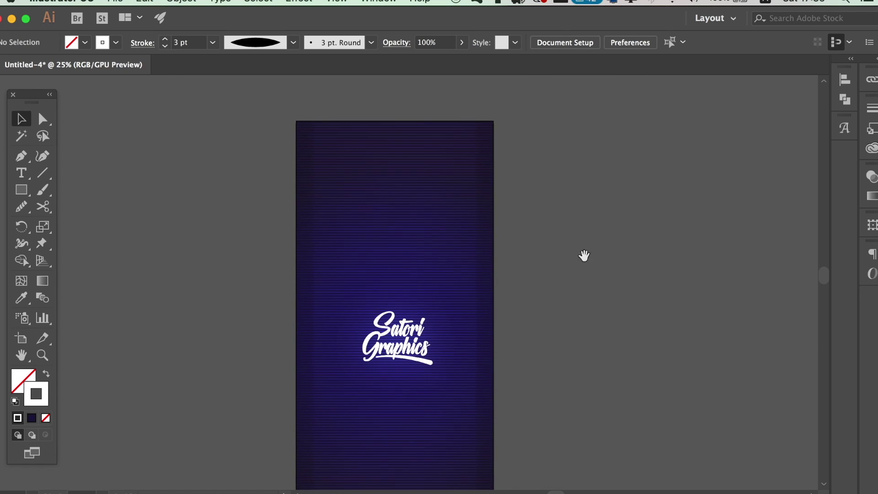
pyautogui.press('super+plus')
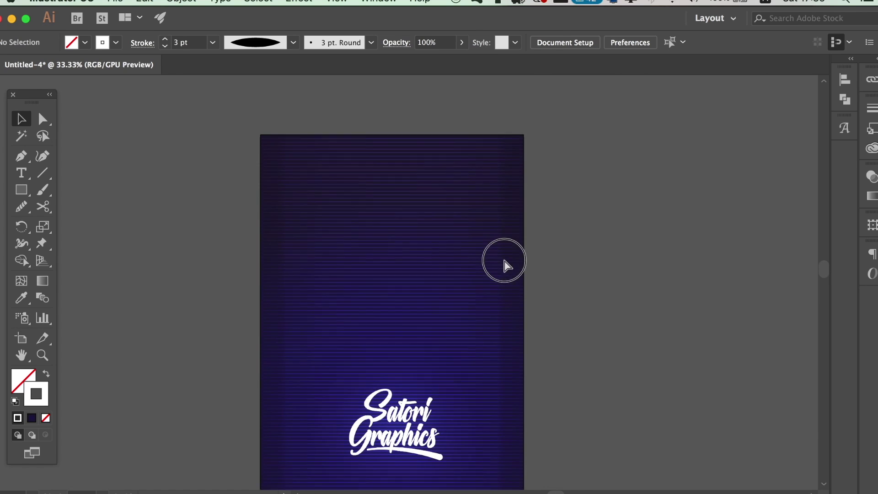
pyautogui.click(465, 287)
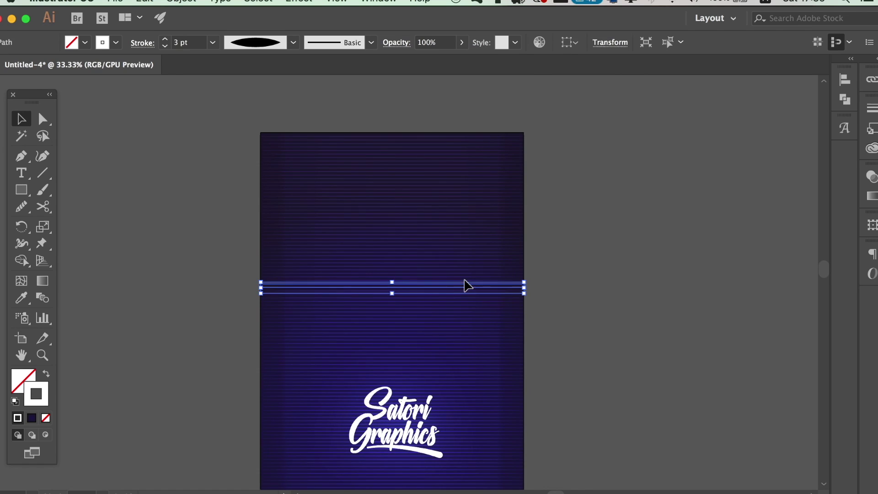
pyautogui.click(166, 40)
pyautogui.click(161, 135)
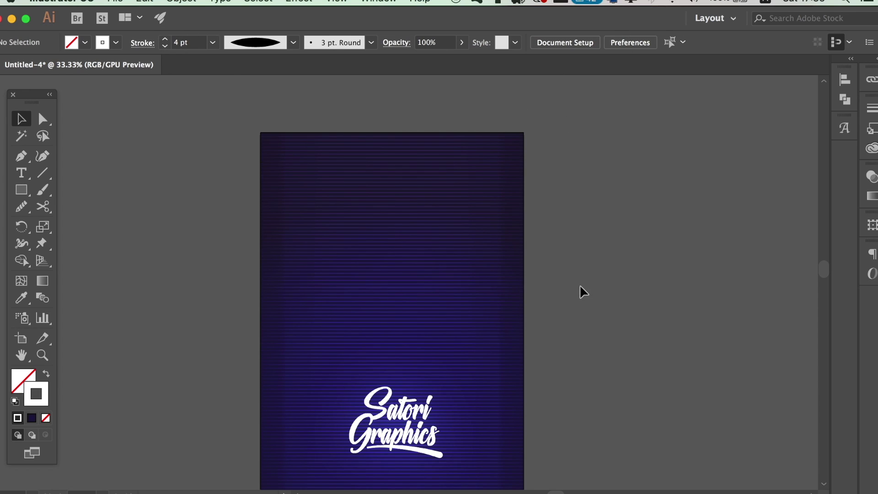
# Step: Zoom in closer on the line and switch to the Width tool
pyautogui.press('super+equal')
pyautogui.scroll(-3, 534, 314)
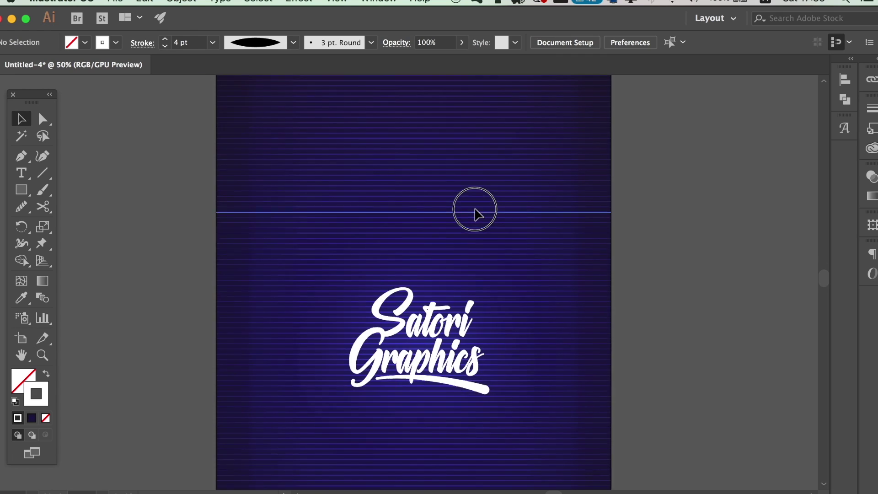
pyautogui.scroll(2, 475, 210)
pyautogui.hotkey('shift', 'w')
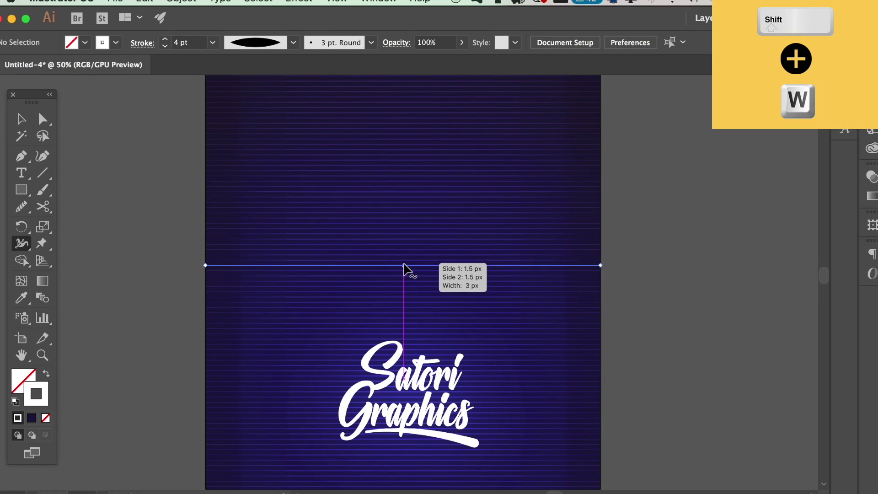
# Step: Add a width point left of the line's centre to swell its stroke, returning to Selection
pyautogui.moveTo(324, 267); pyautogui.dragTo(324, 268)
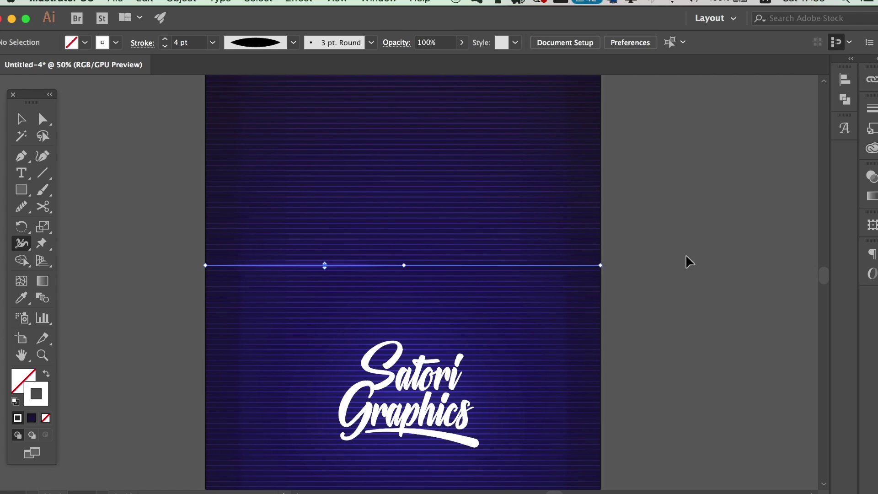
pyautogui.press('v')
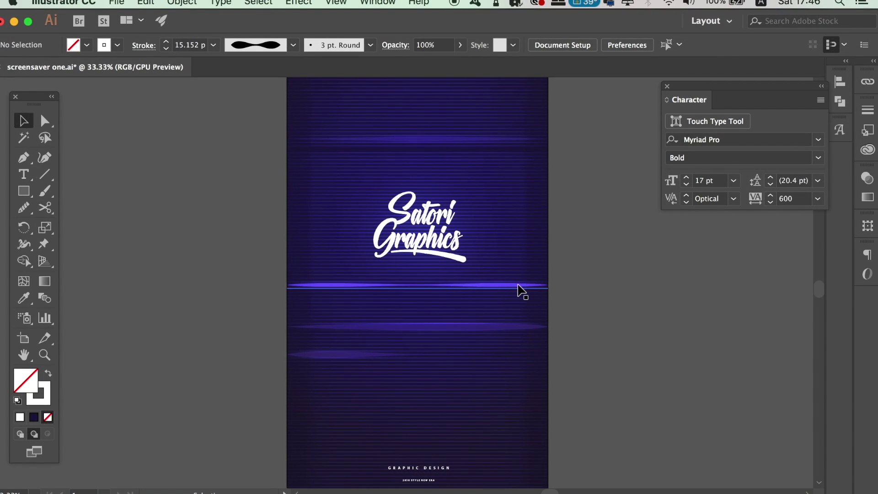
# Step: Paste a copy of the glowing streak in front and set its opacity to 50%
pyautogui.click(519, 285)
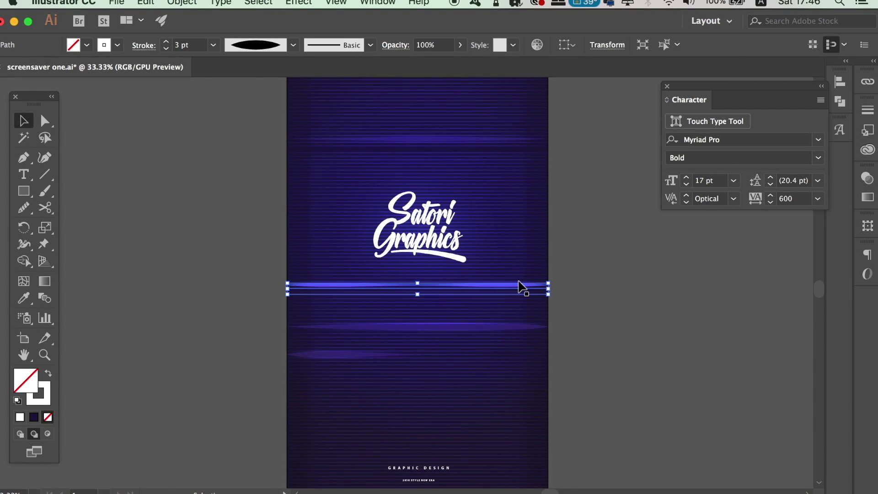
pyautogui.press('super+equal')
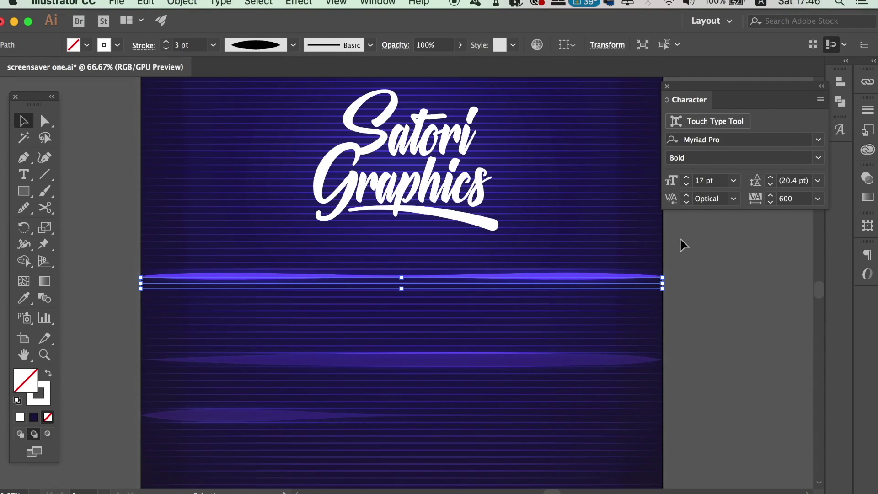
pyautogui.click(587, 278)
pyautogui.press('super+c')
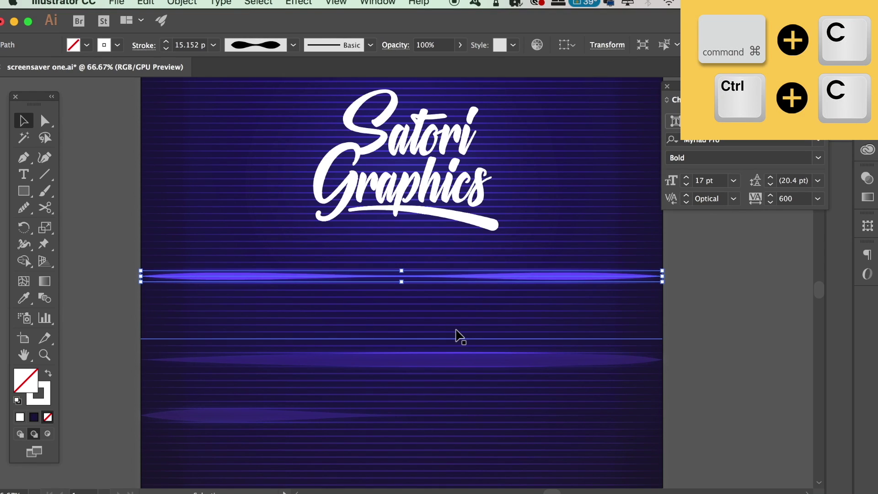
pyautogui.press('super+f')
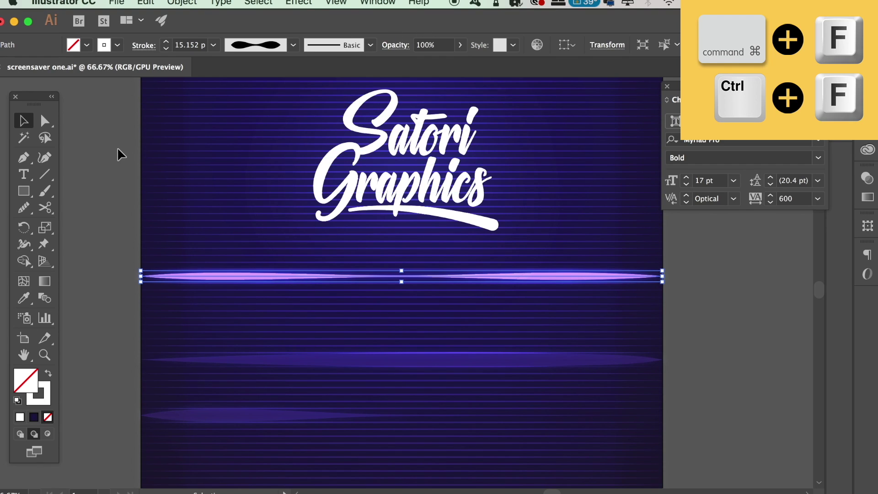
pyautogui.click(460, 45)
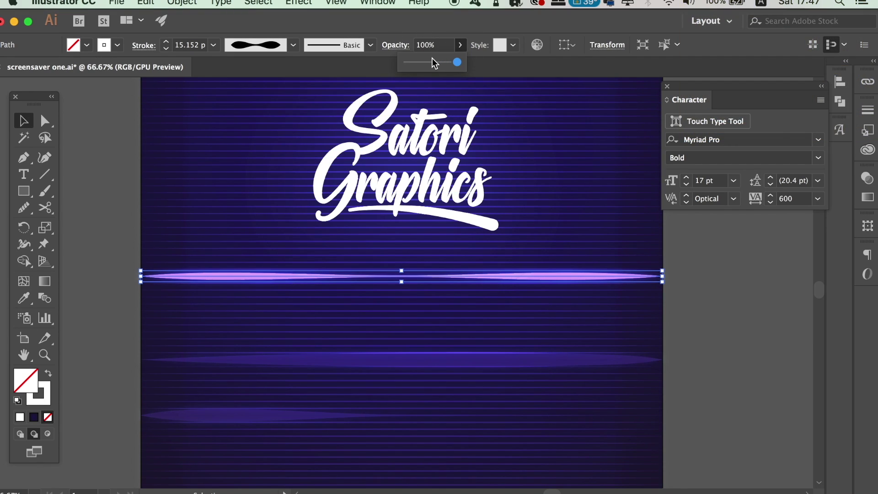
pyautogui.click(432, 60)
# Step: Deselect, undo one change, and review the brightened streak across the whole design
pyautogui.click(111, 175)
pyautogui.press('super+minus')
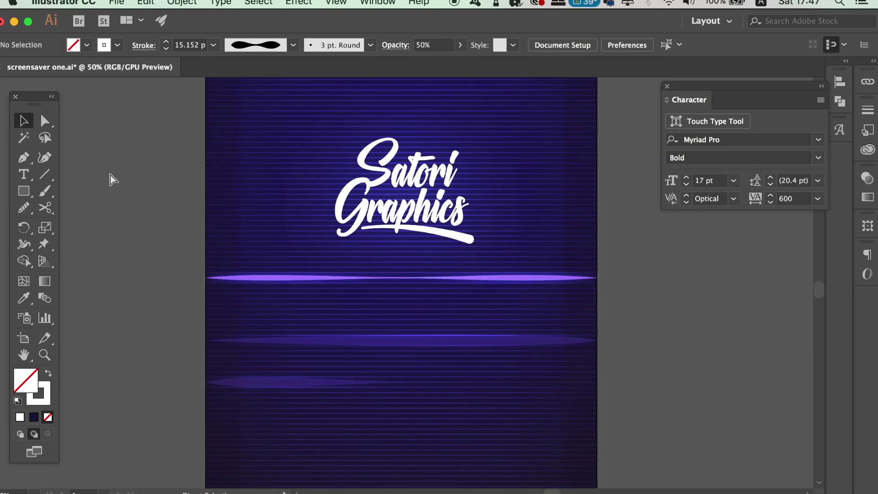
pyautogui.press('super+minus')
pyautogui.press('super+minus')
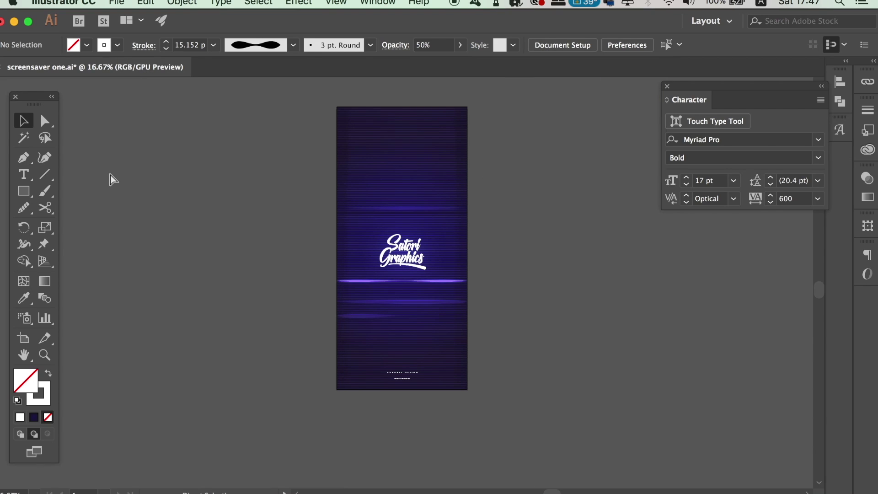
pyautogui.press('super+z')
pyautogui.press('super+z')
pyautogui.click(254, 201)
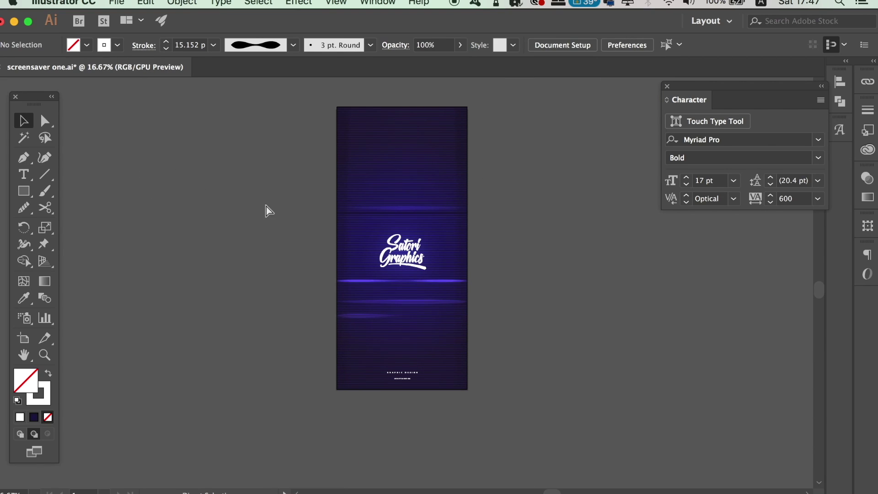
pyautogui.press('super+plus')
pyautogui.press('super+plus')
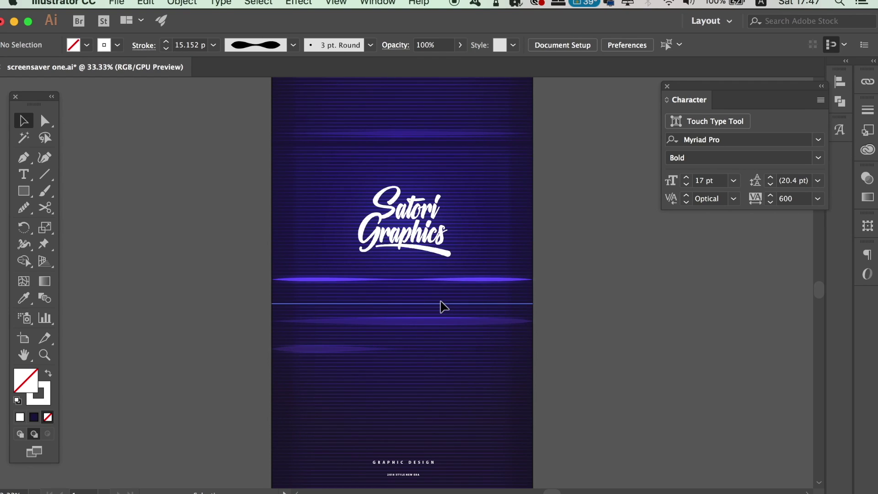
pyautogui.click(440, 302)
pyautogui.click(673, 313)
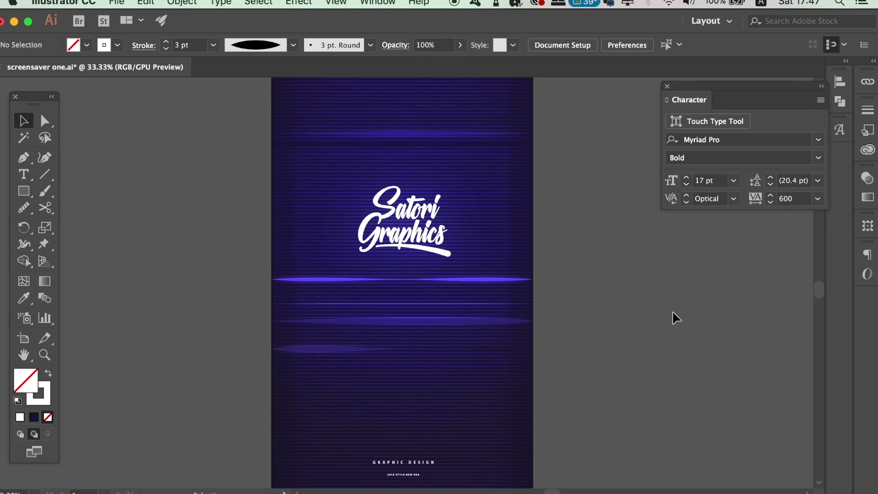
pyautogui.press('super+minus')
pyautogui.press('super+minus')
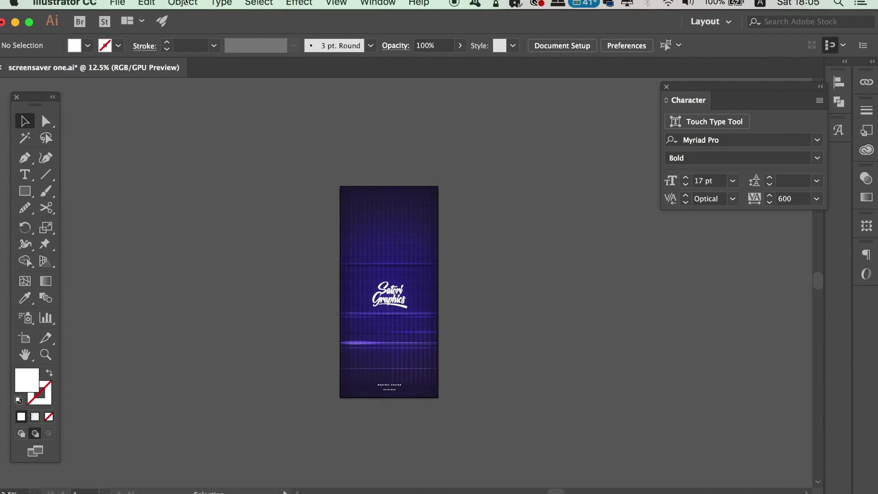
# Step: In Save for Web (Legacy), switch JPEG to PNG-24, uncheck Transparency, and close the dialog
pyautogui.click(127, 2)
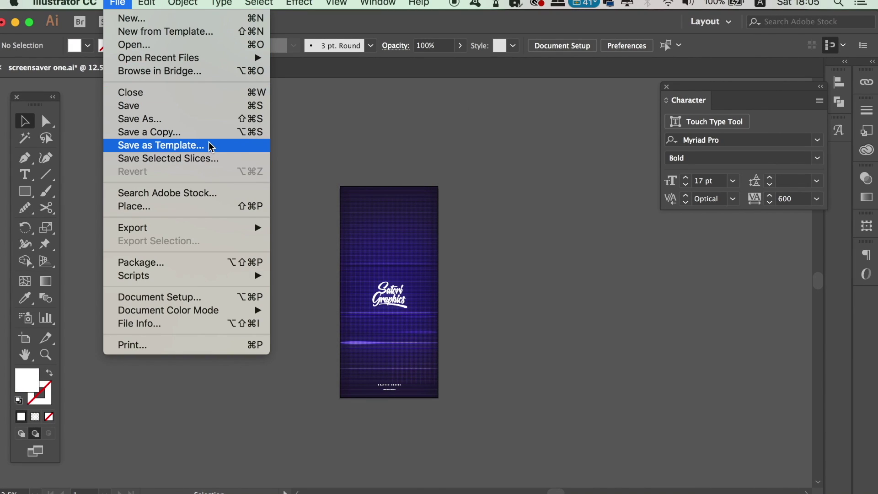
pyautogui.moveTo(207, 227)
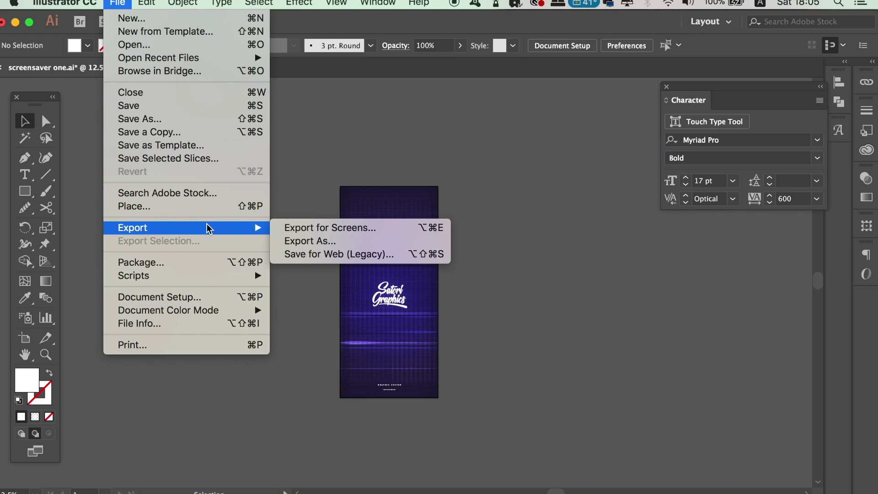
pyautogui.click(371, 255)
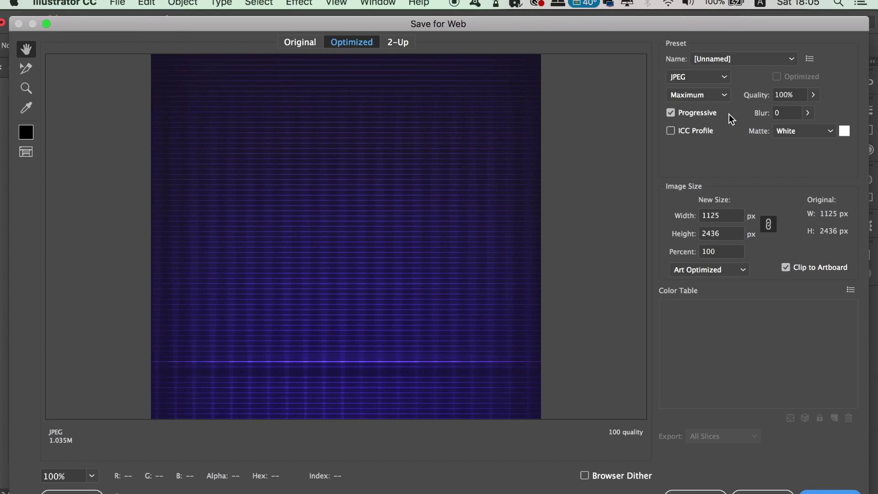
pyautogui.click(711, 78)
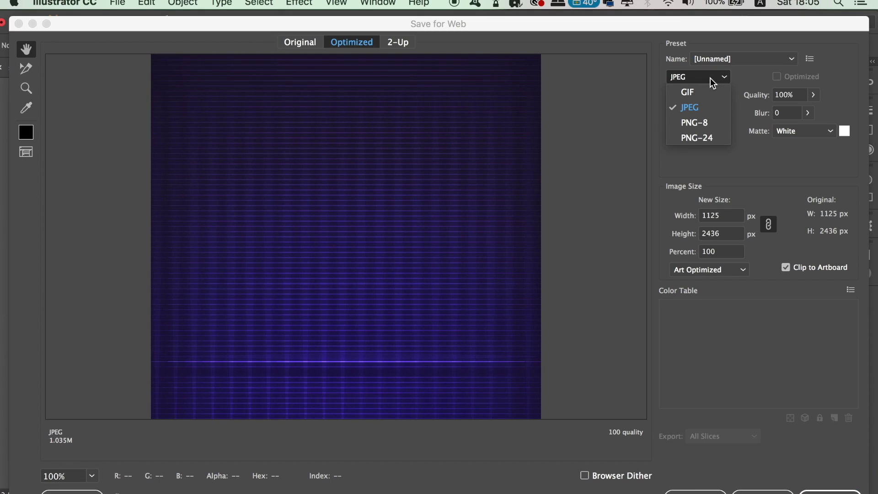
pyautogui.click(707, 135)
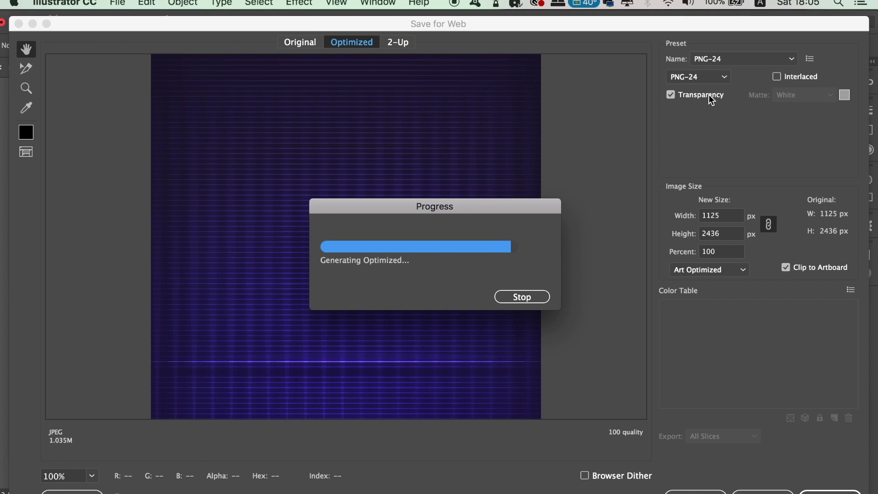
pyautogui.click(710, 96)
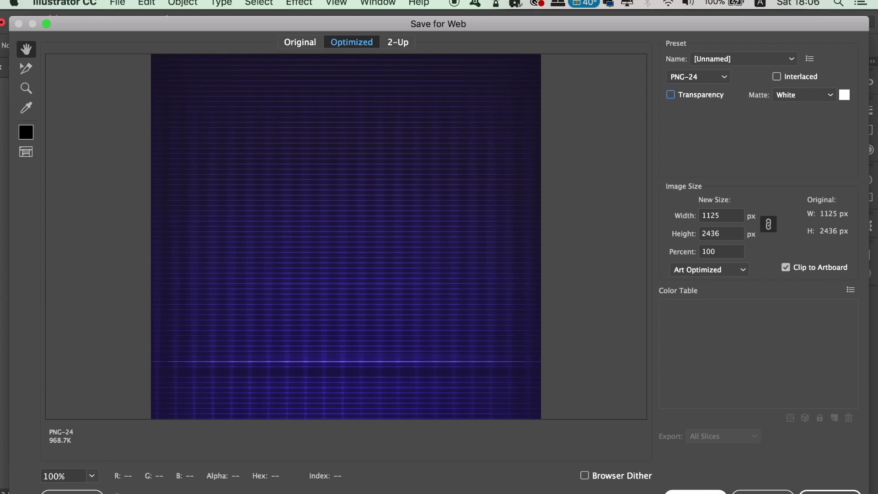
pyautogui.click(763, 491)
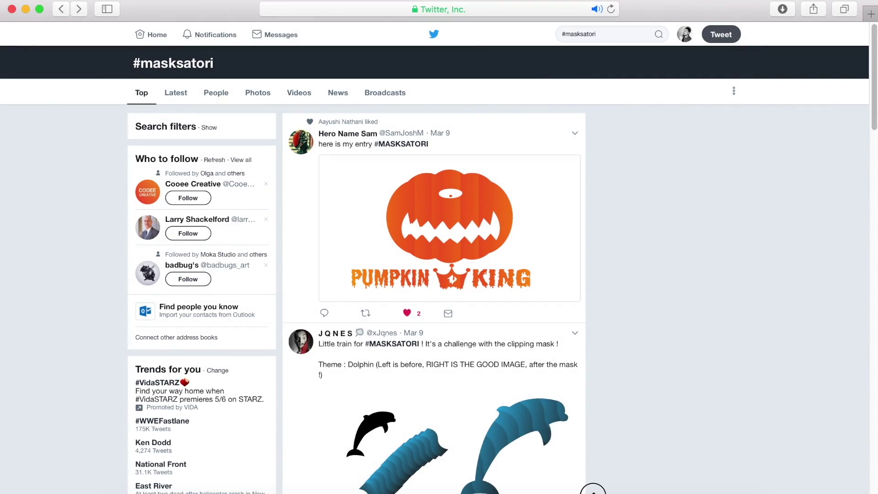
# Step: Show the dolphin tweet's previous image: a black dolphin silhouette beside blue wave stripes
pyautogui.moveTo(873, 102); pyautogui.dragTo(857, 81)
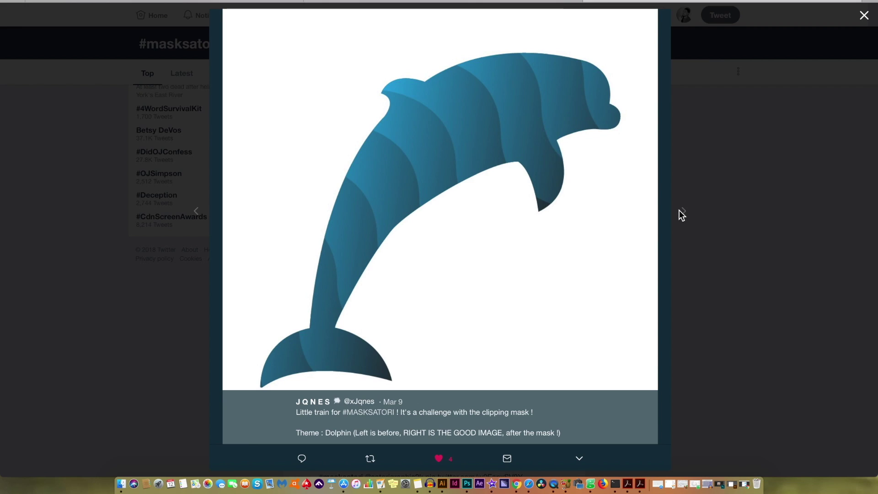
pyautogui.click(191, 213)
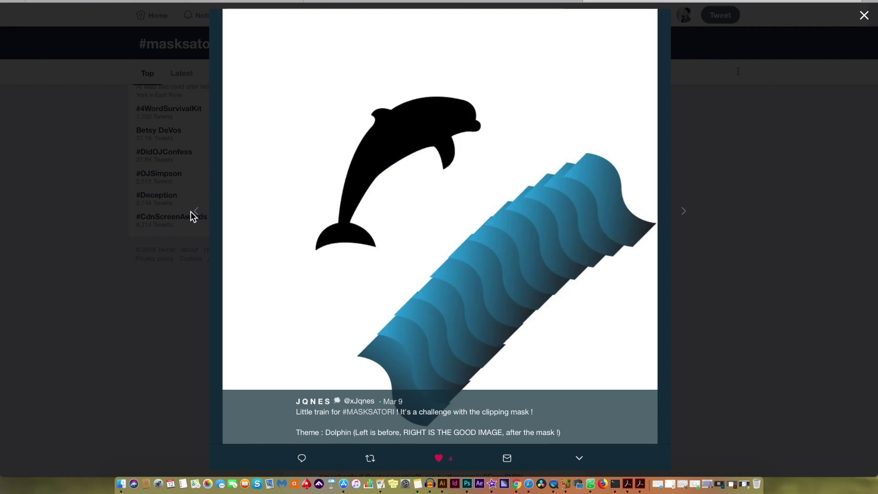